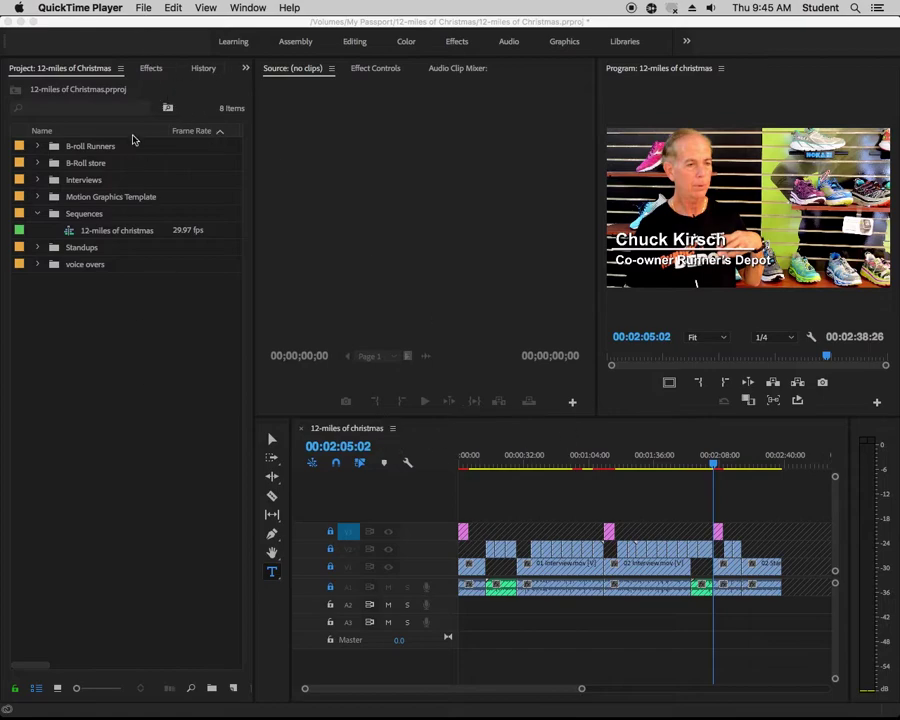
# - Save the project as 12-miles of Christmas.prproj on My Passport, replacing the older copy
pyautogui.click(146, 9)
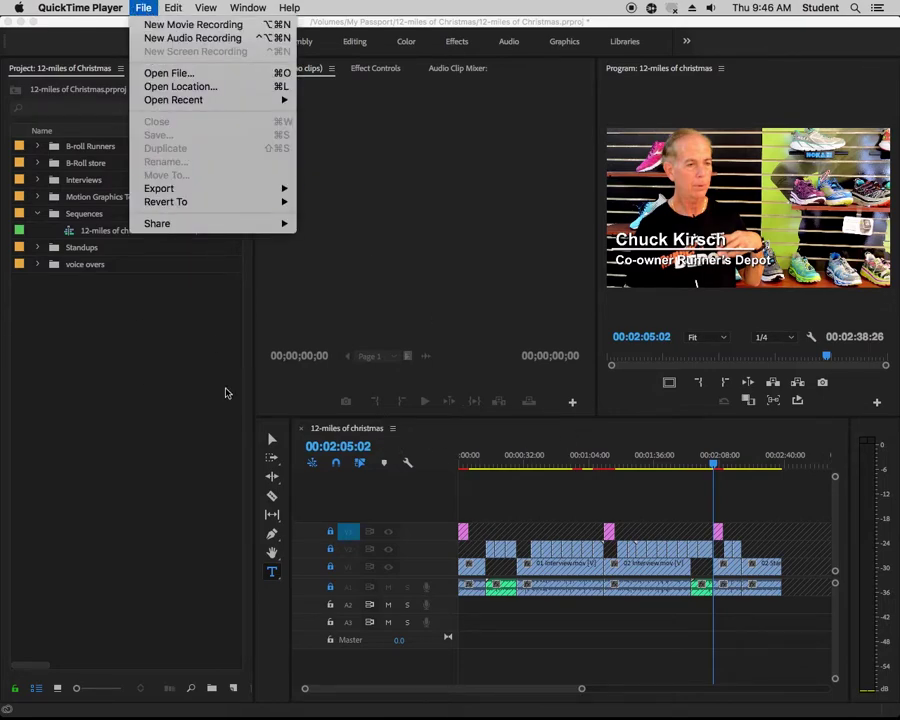
pyautogui.click(225, 390)
pyautogui.click(138, 9)
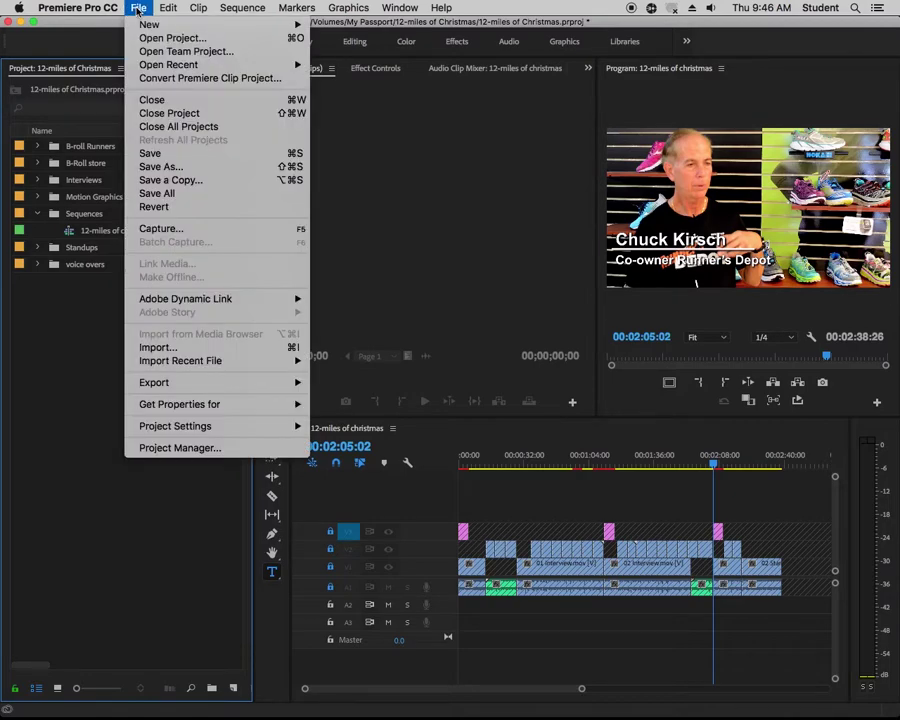
pyautogui.click(172, 167)
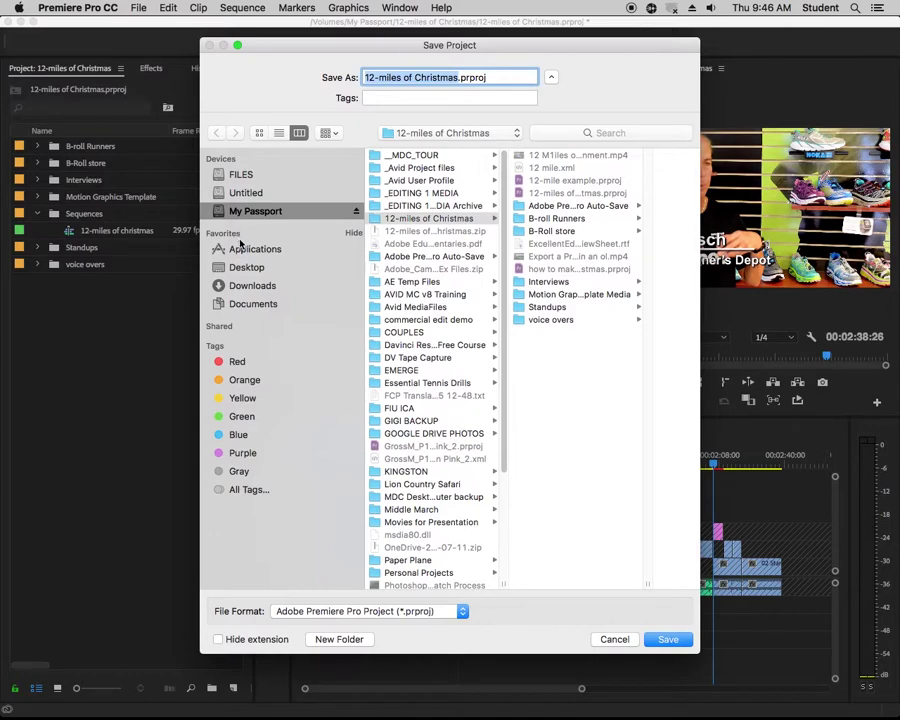
pyautogui.click(255, 213)
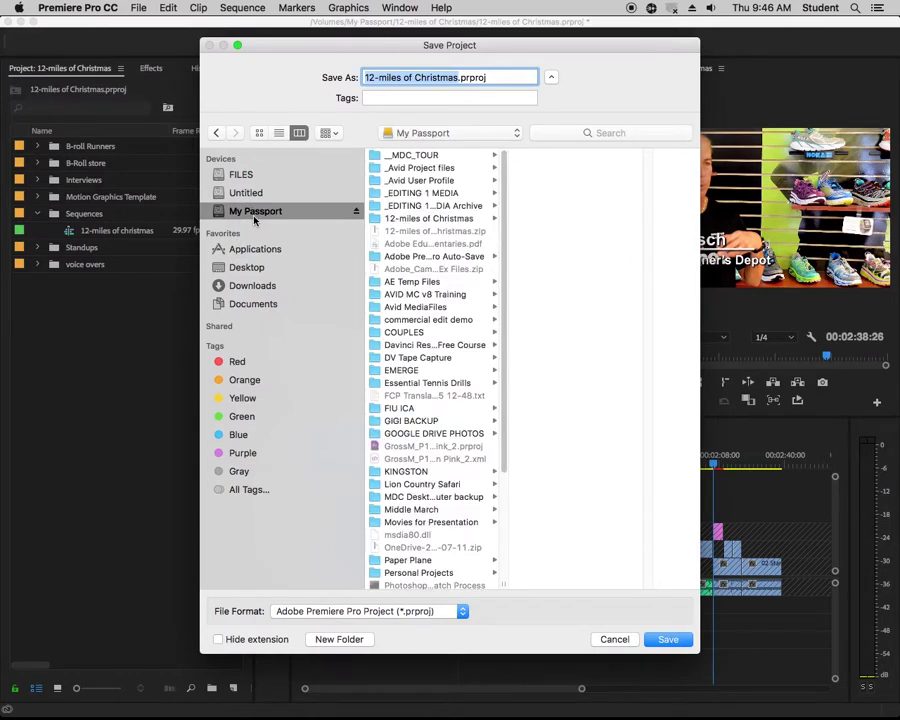
pyautogui.click(410, 219)
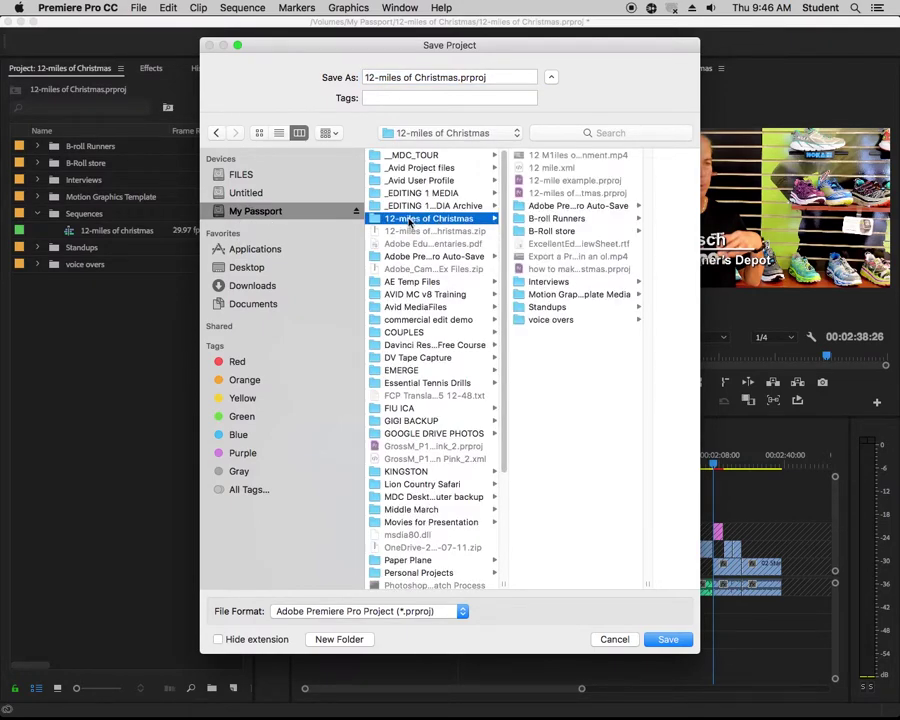
pyautogui.click(668, 640)
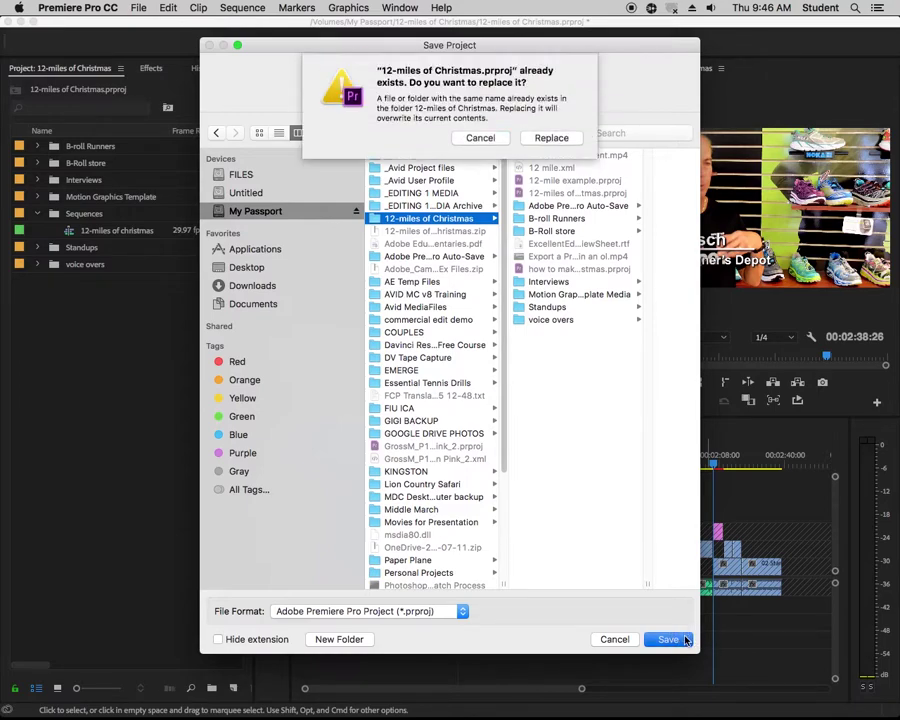
pyautogui.click(552, 139)
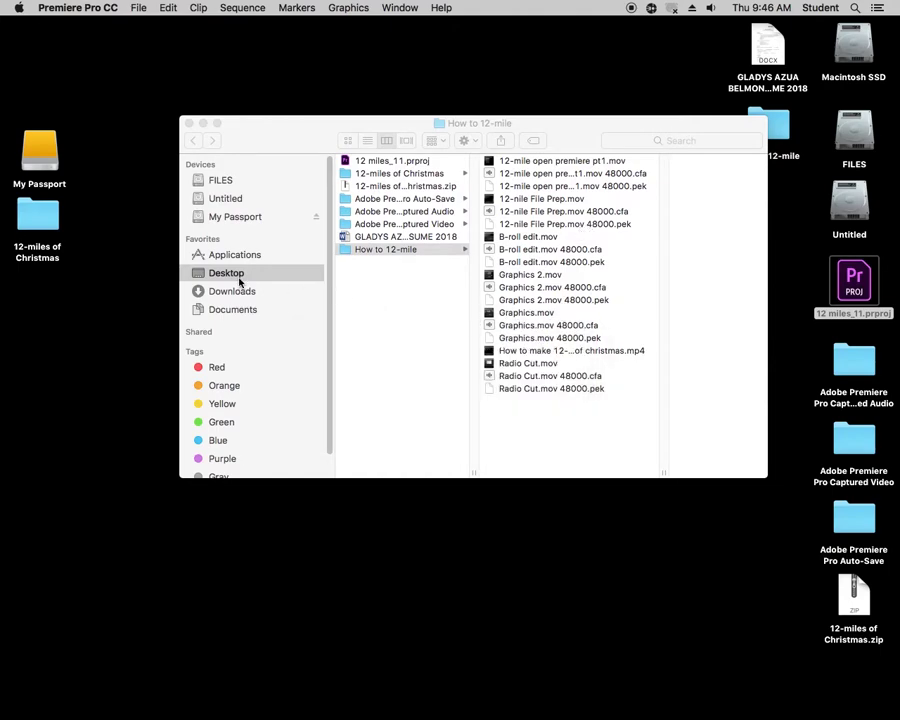
# - Confirm in Finder that the .prproj is in My Passport's 12-miles of Christmas folder, then close Finder
pyautogui.click(240, 213)
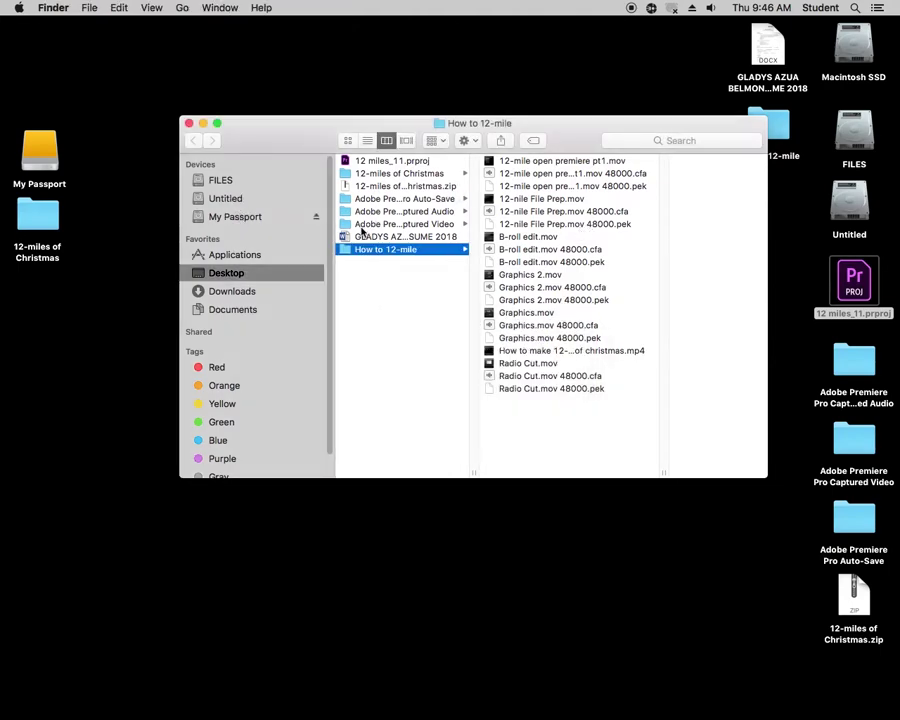
pyautogui.click(240, 216)
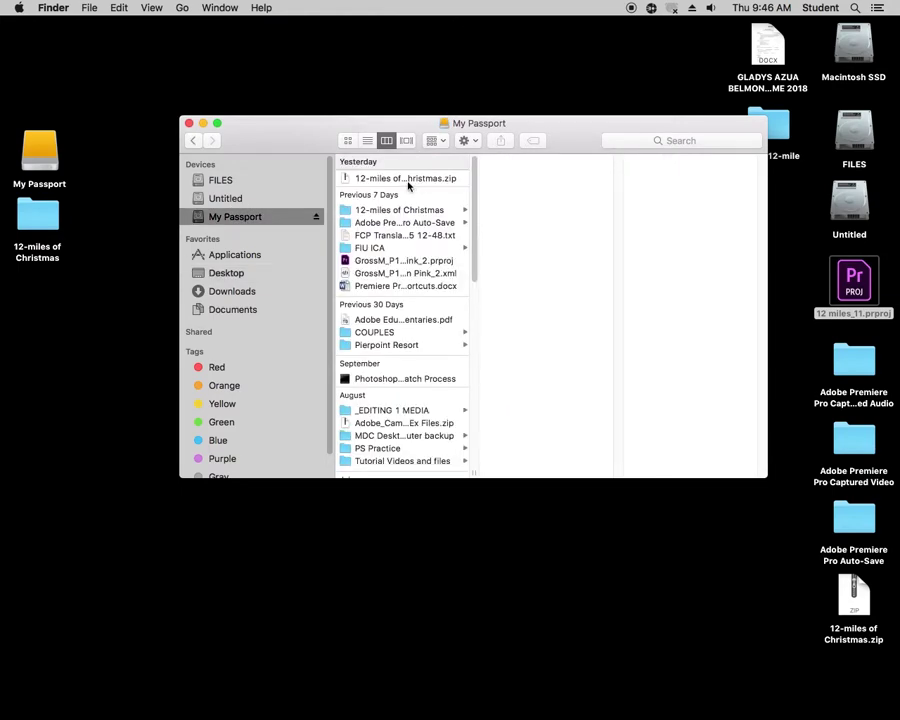
pyautogui.click(404, 209)
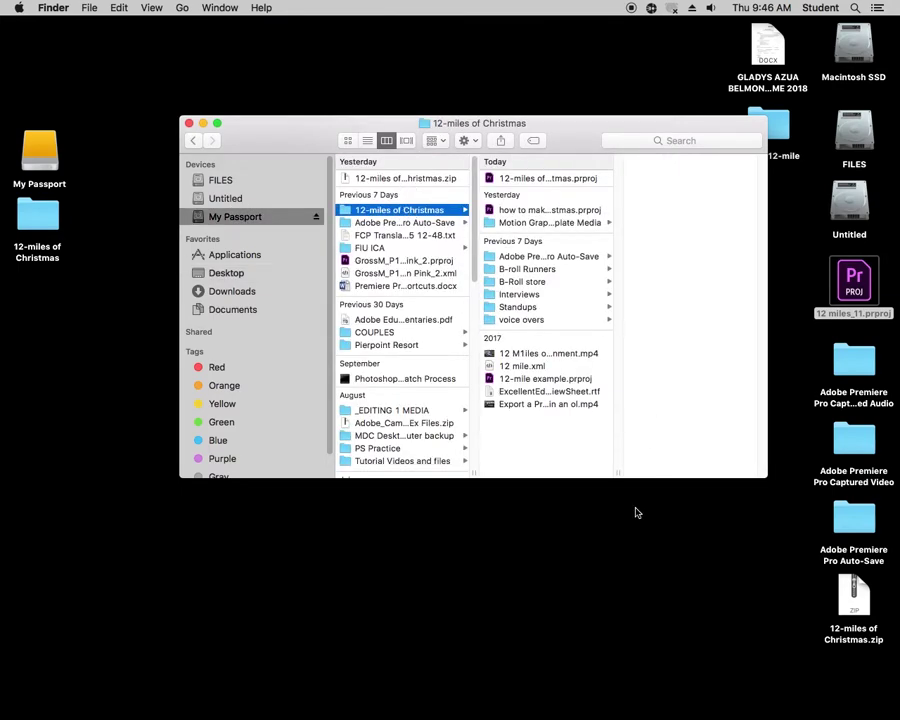
pyautogui.moveTo(622, 472); pyautogui.dragTo(730, 463)
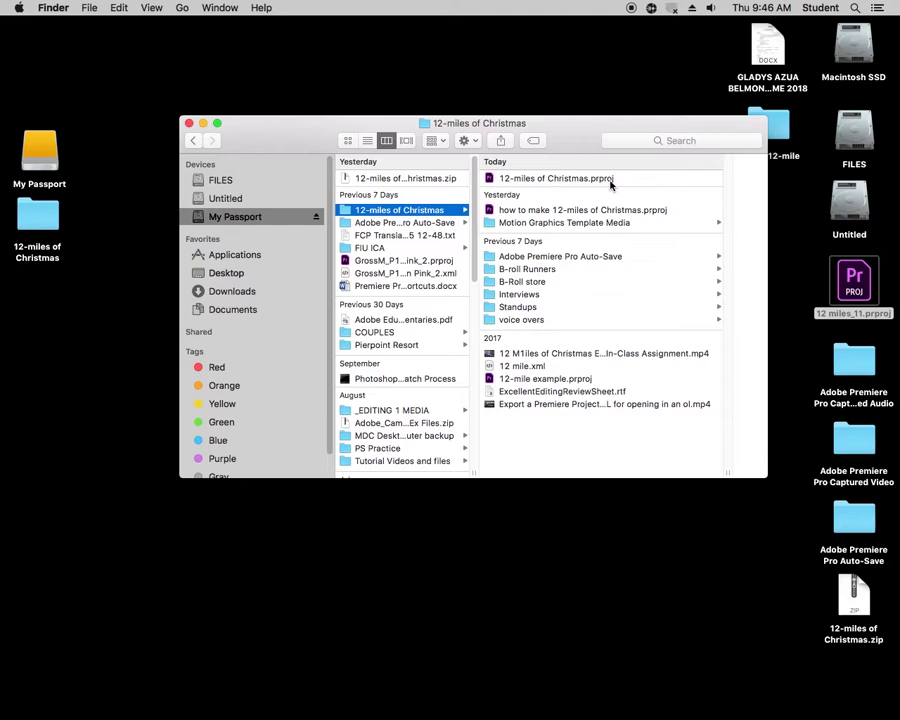
pyautogui.click(189, 123)
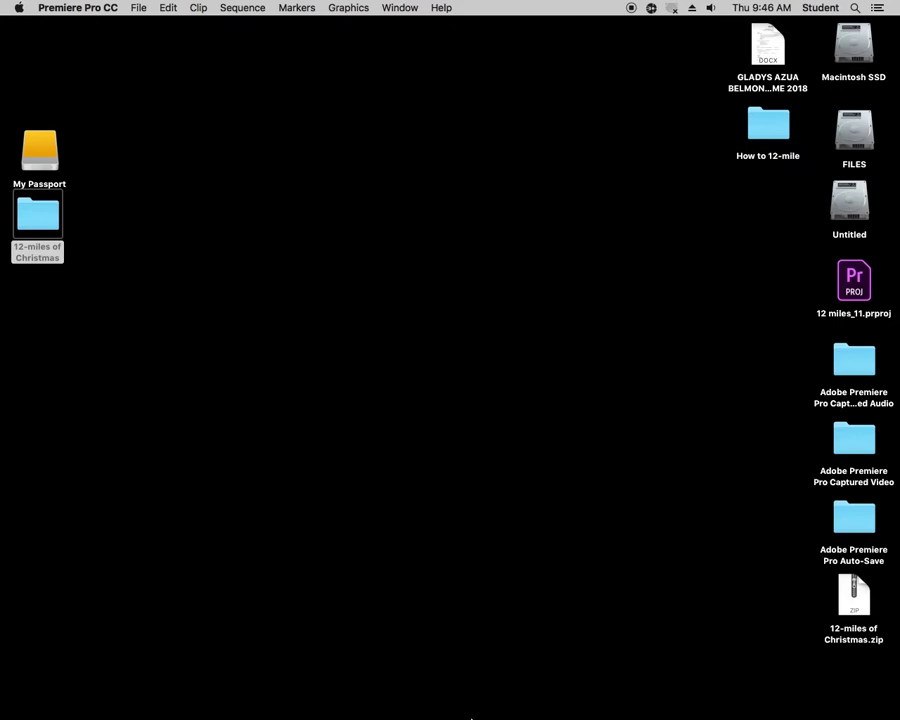
# - Reopen 12-miles of Christmas.prproj in Premiere Pro with its sequence in the timeline
pyautogui.moveTo(475, 712)
pyautogui.click(618, 695)
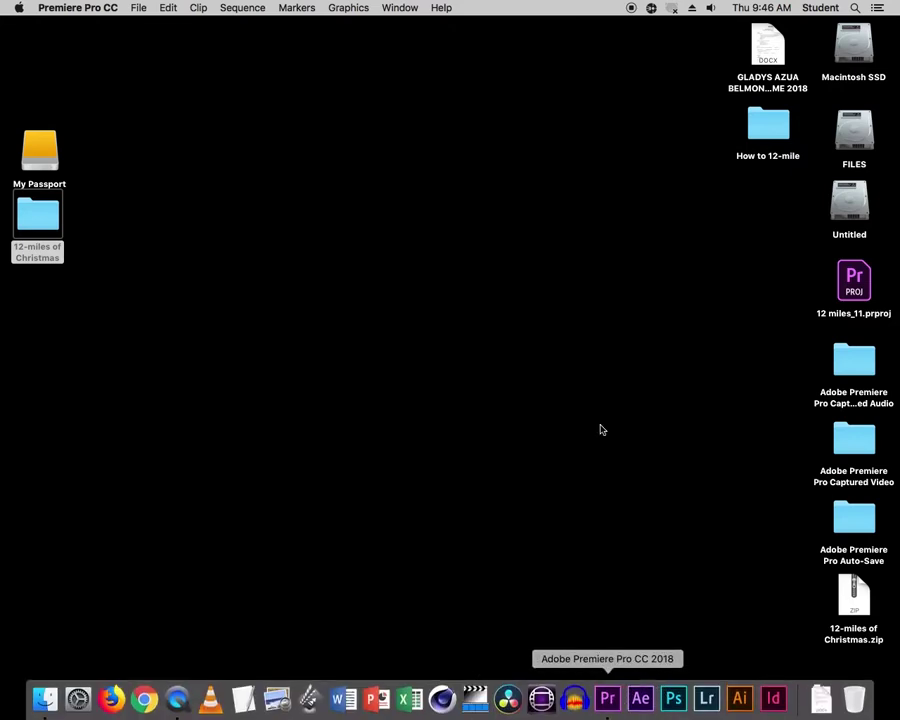
pyautogui.click(410, 8)
pyautogui.moveTo(402, 22)
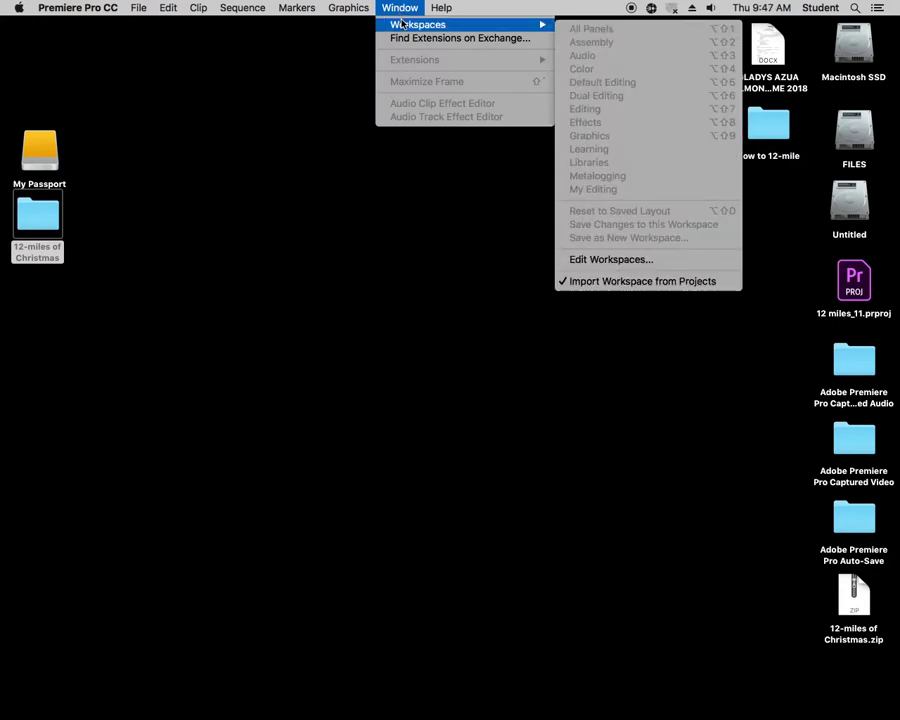
pyautogui.click(612, 259)
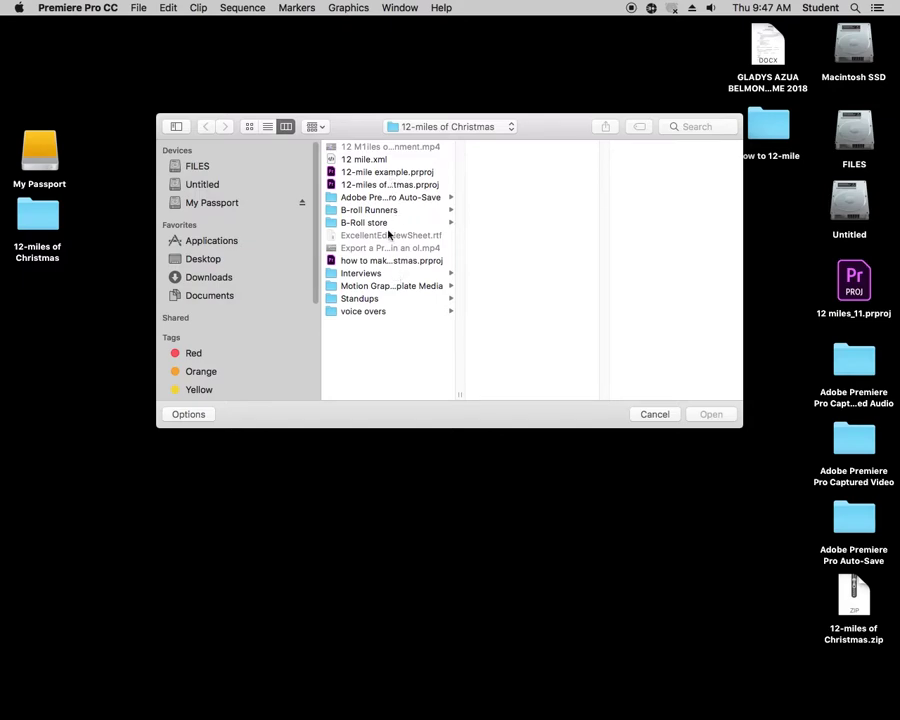
pyautogui.doubleClick(385, 186)
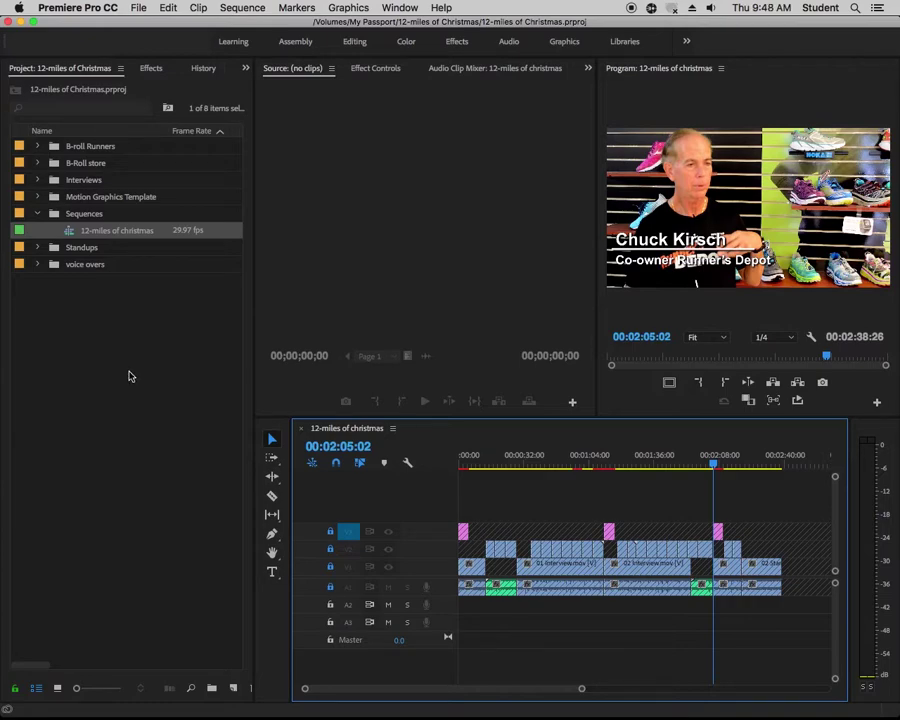
# - Export the sequence as Final Cut Pro XML '12-miles of christmas.xml' into the 12-miles of Christmas folder
pyautogui.click(137, 9)
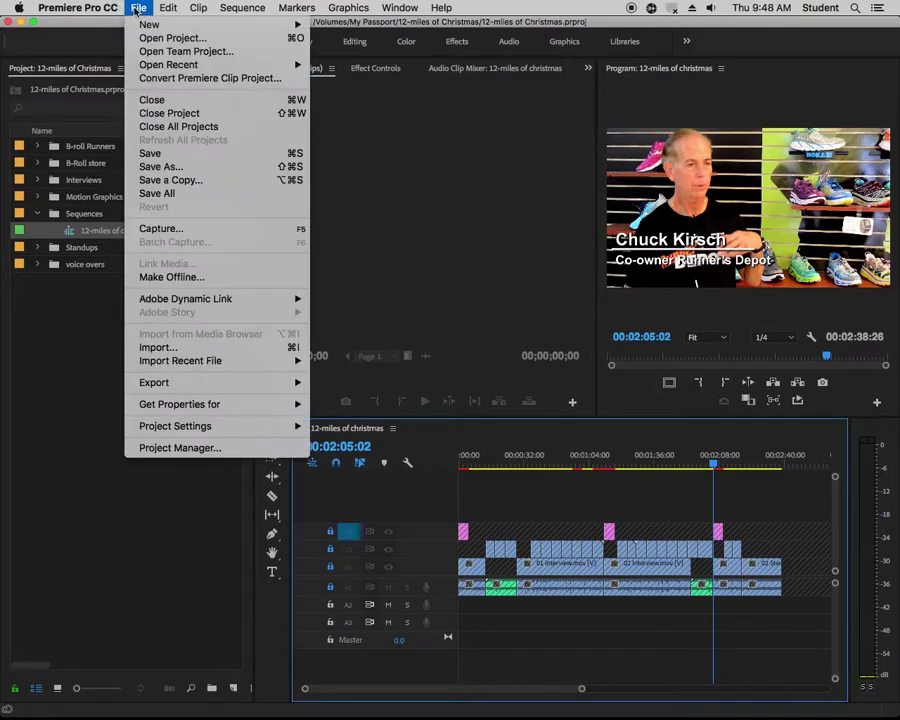
pyautogui.moveTo(276, 391)
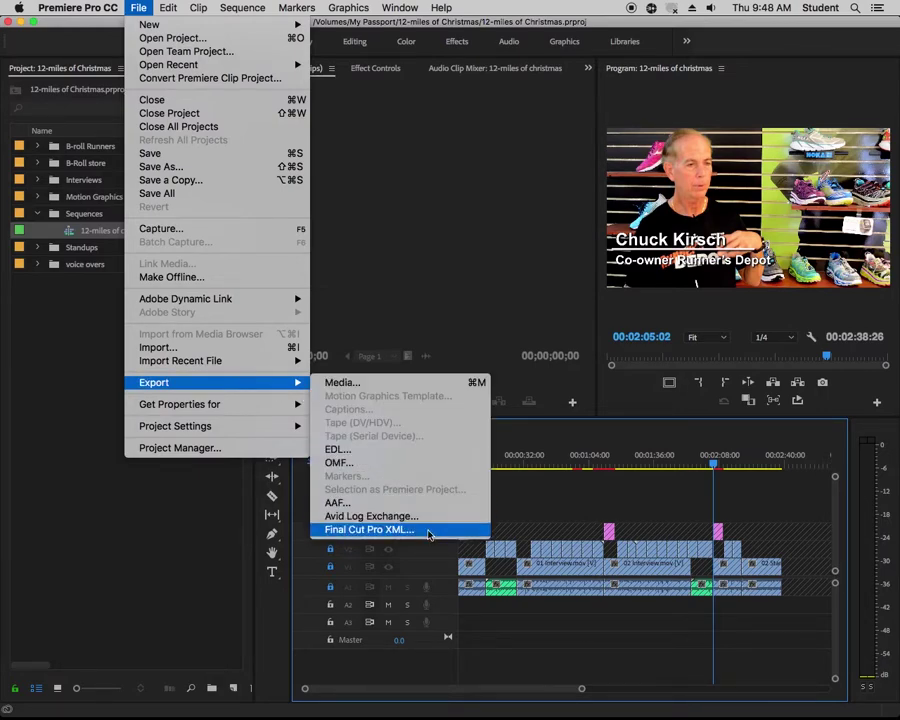
pyautogui.click(428, 533)
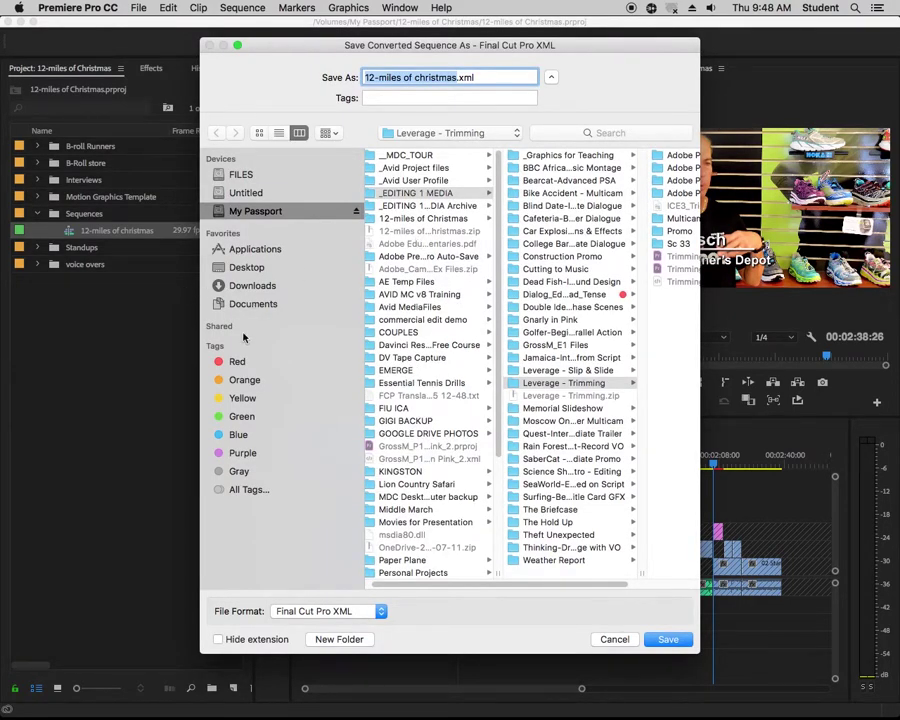
pyautogui.click(218, 639)
pyautogui.click(218, 639)
pyautogui.click(218, 639)
pyautogui.click(218, 639)
pyautogui.click(416, 221)
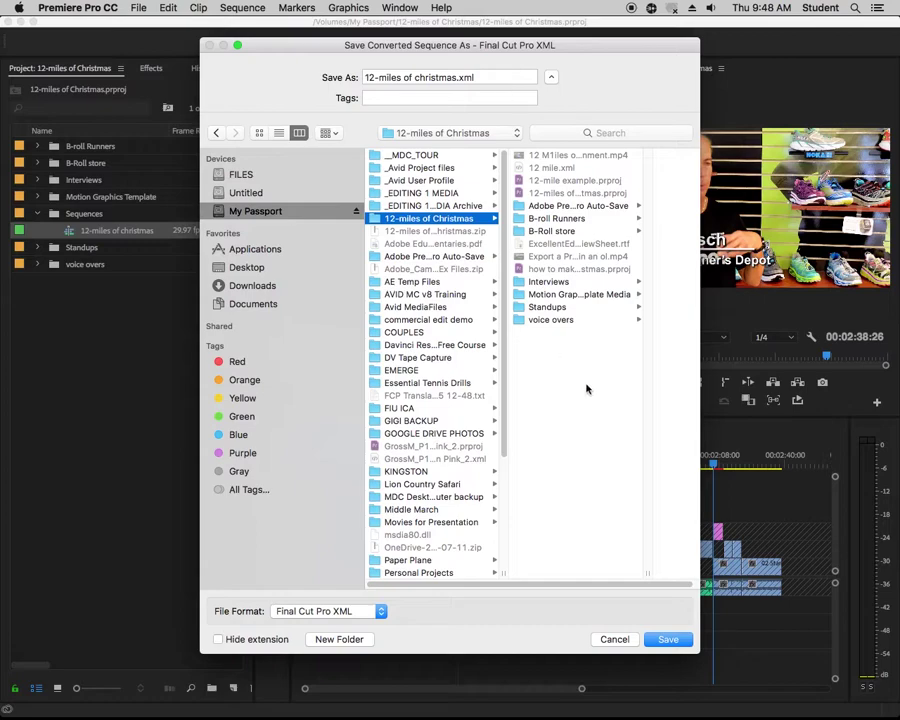
pyautogui.click(668, 640)
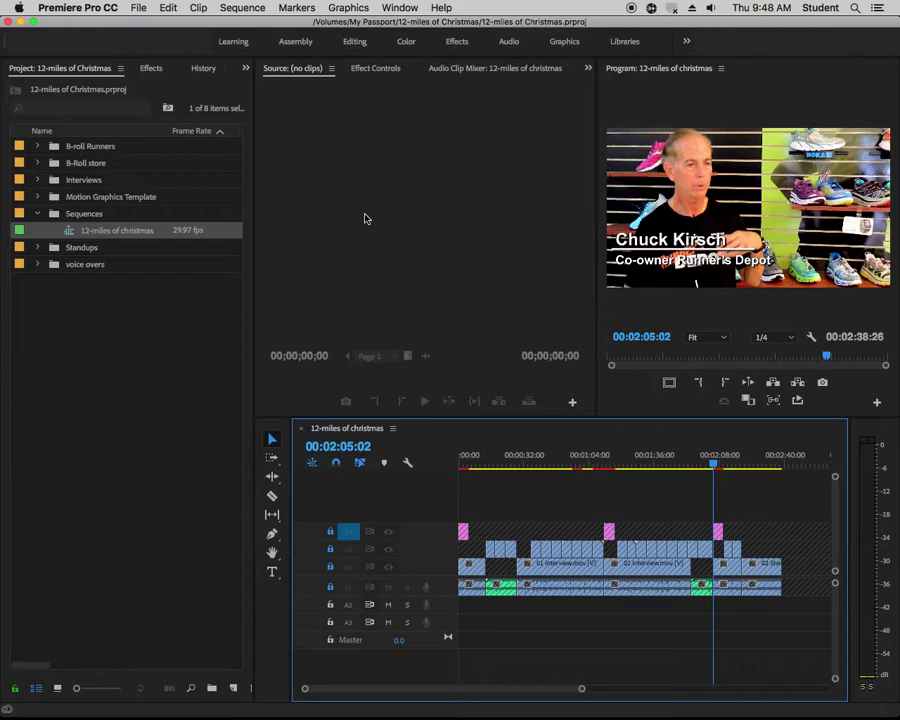
# - Close all open projects and shift the Start screen slightly down and right
pyautogui.click(139, 9)
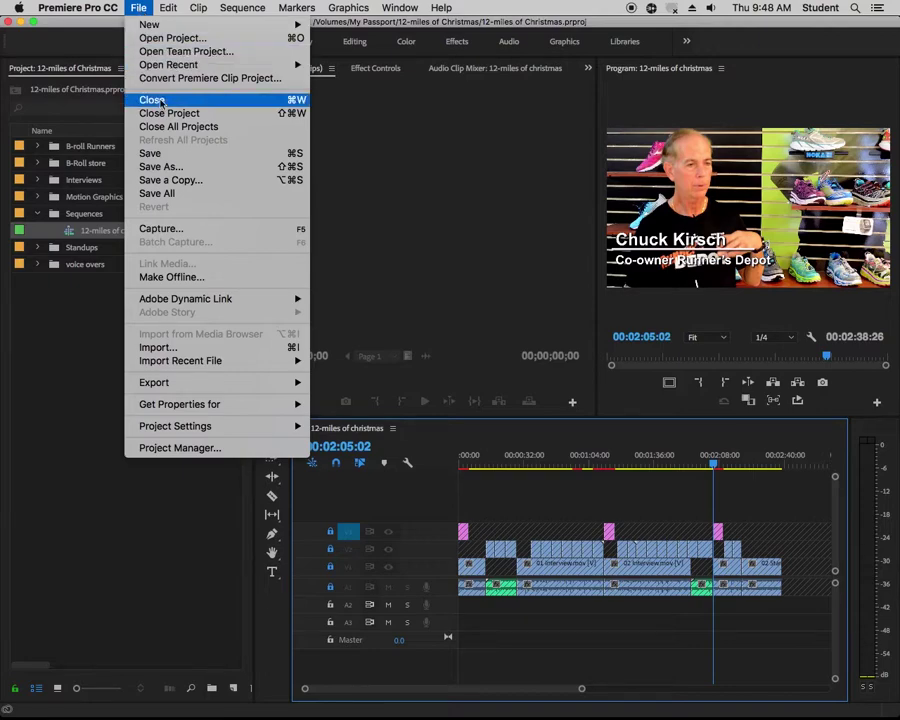
pyautogui.click(181, 126)
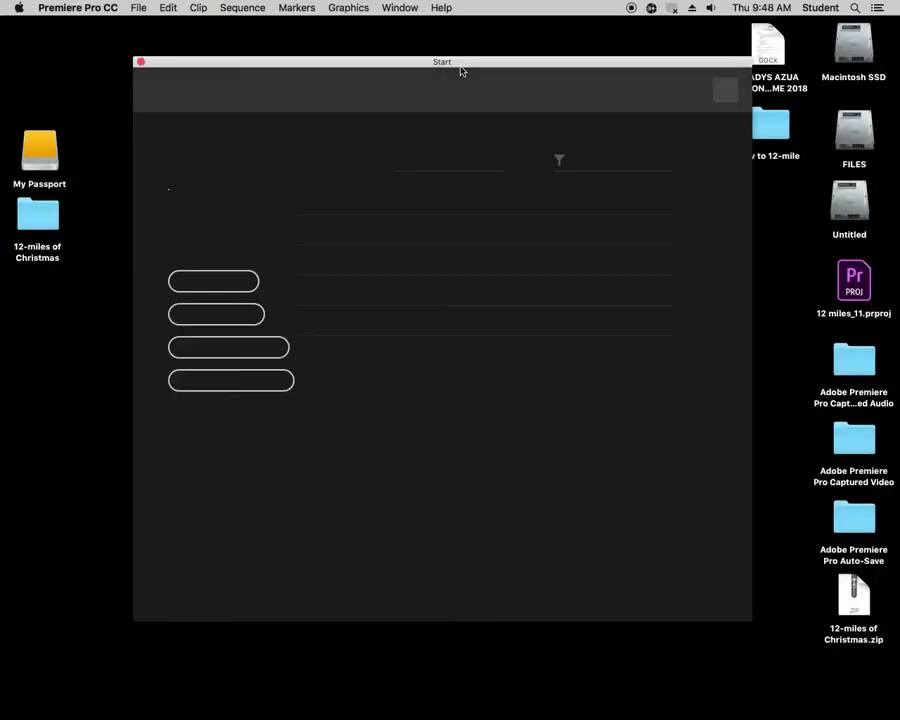
pyautogui.click(459, 64)
pyautogui.moveTo(459, 64); pyautogui.dragTo(488, 91)
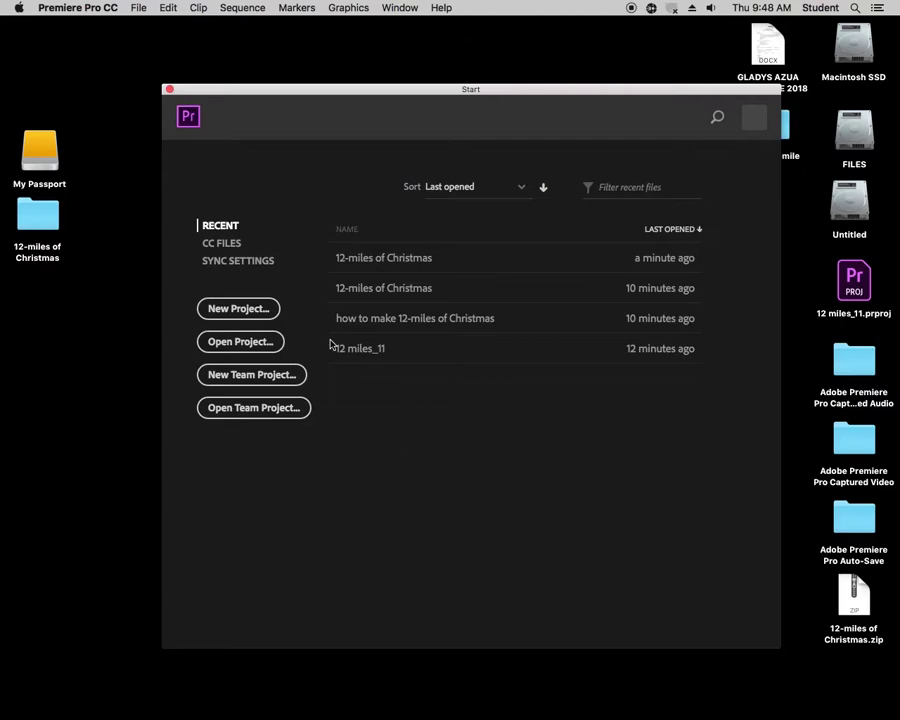
# - Create a new project '12-miles from new version' stored in My Passport's 12-miles of Christmas folder
pyautogui.click(238, 309)
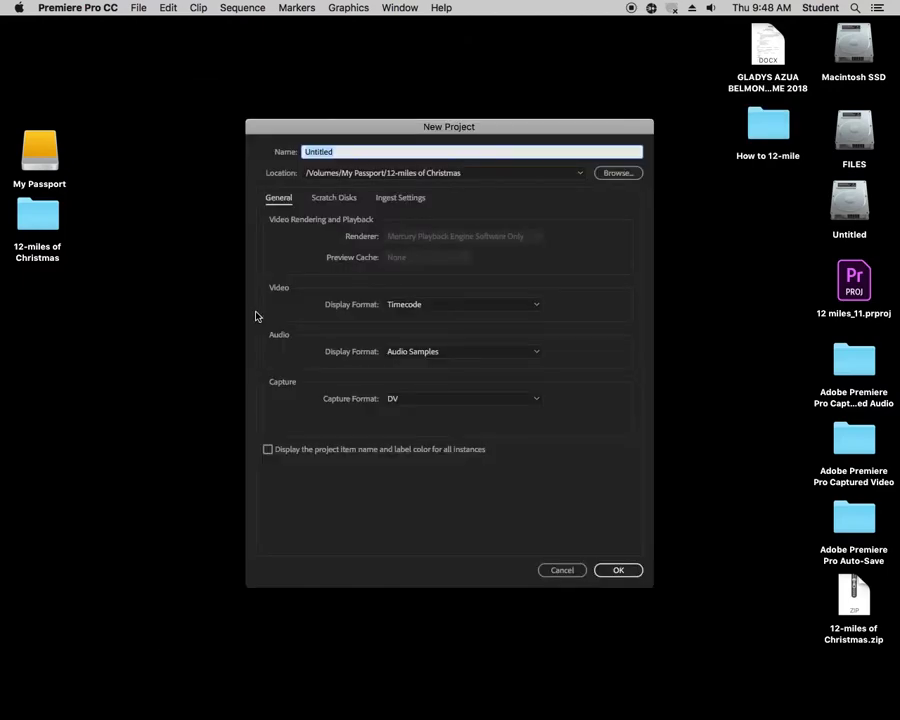
pyautogui.click(618, 174)
pyautogui.click(340, 254)
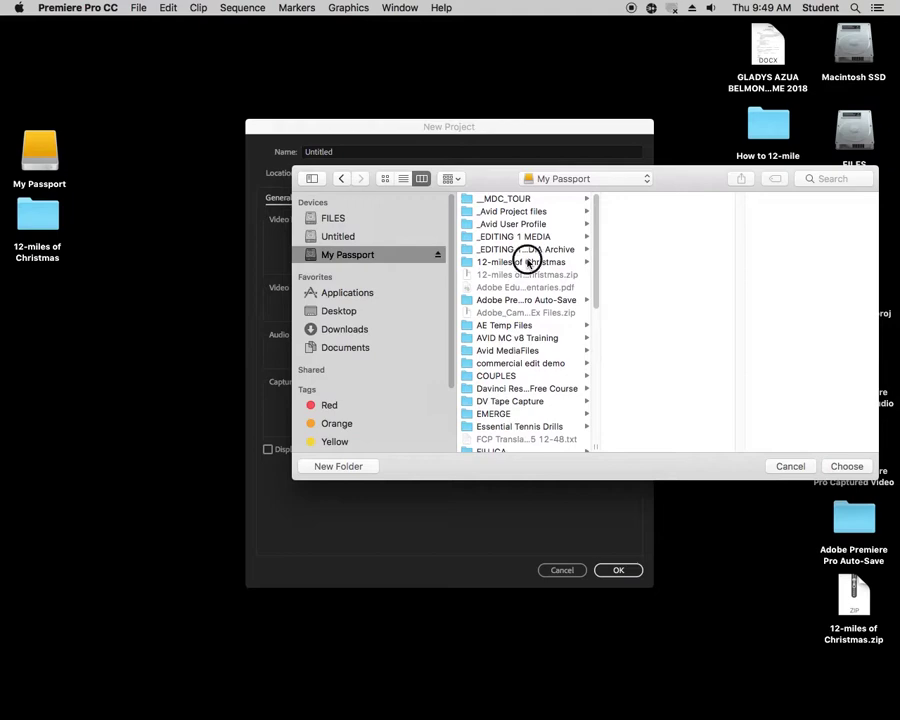
pyautogui.click(528, 262)
pyautogui.click(852, 466)
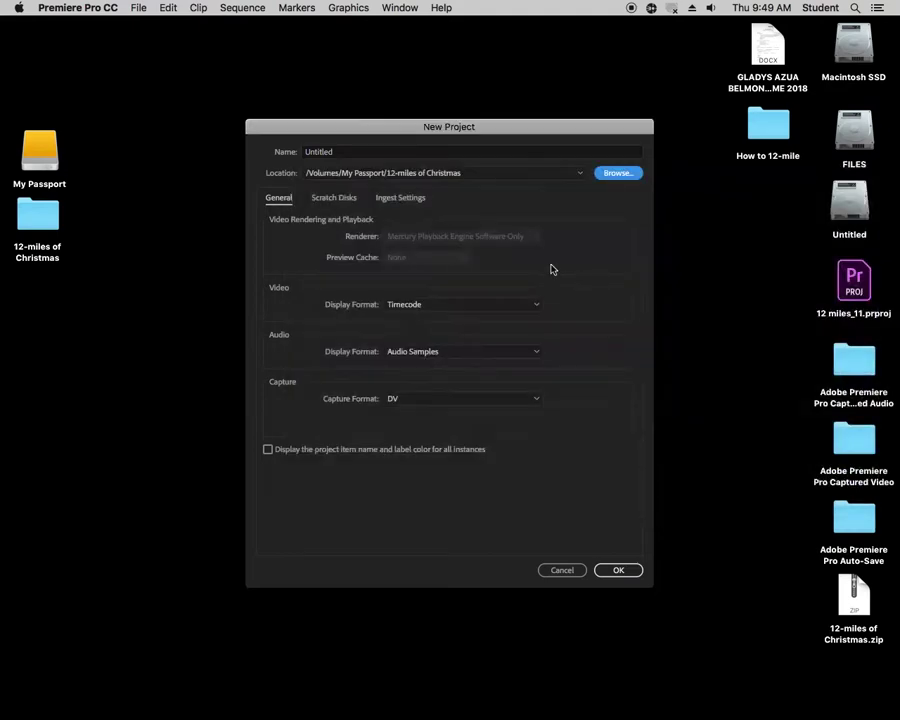
pyautogui.click(345, 199)
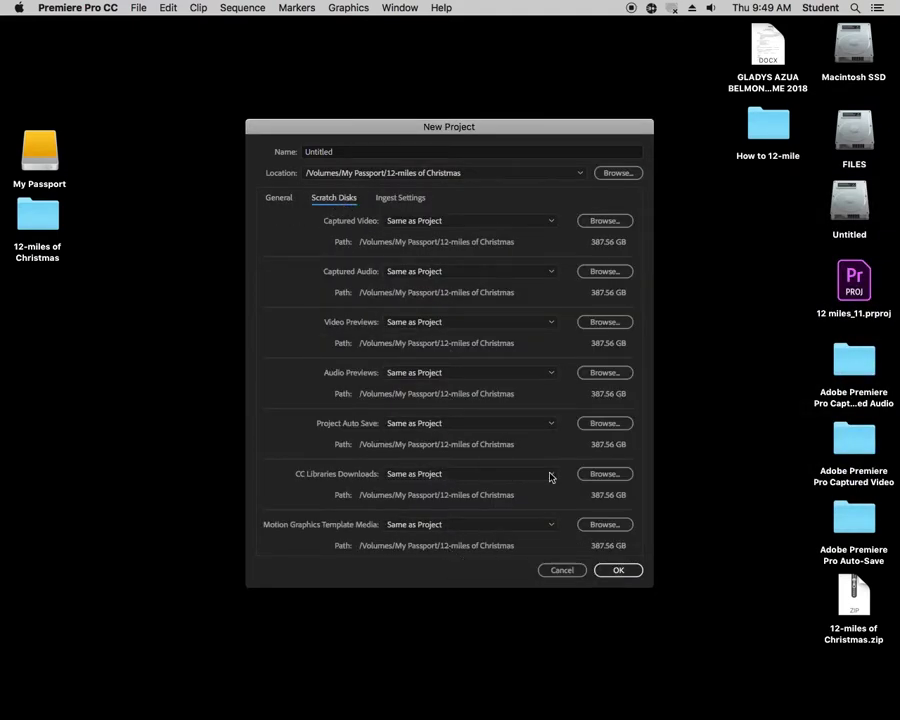
pyautogui.click(358, 152)
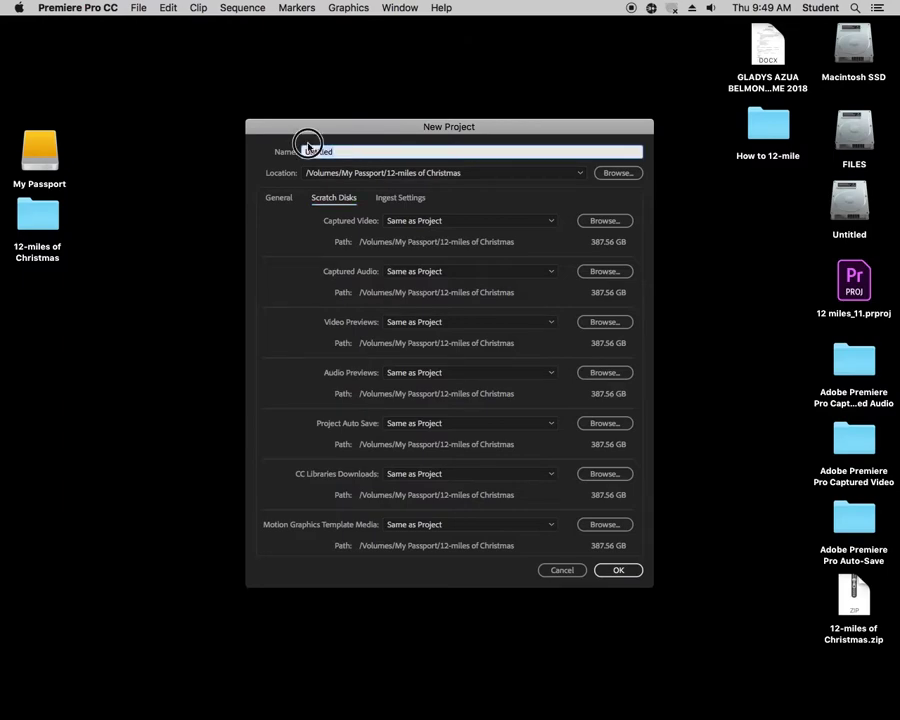
pyautogui.write('12-miles from new version')
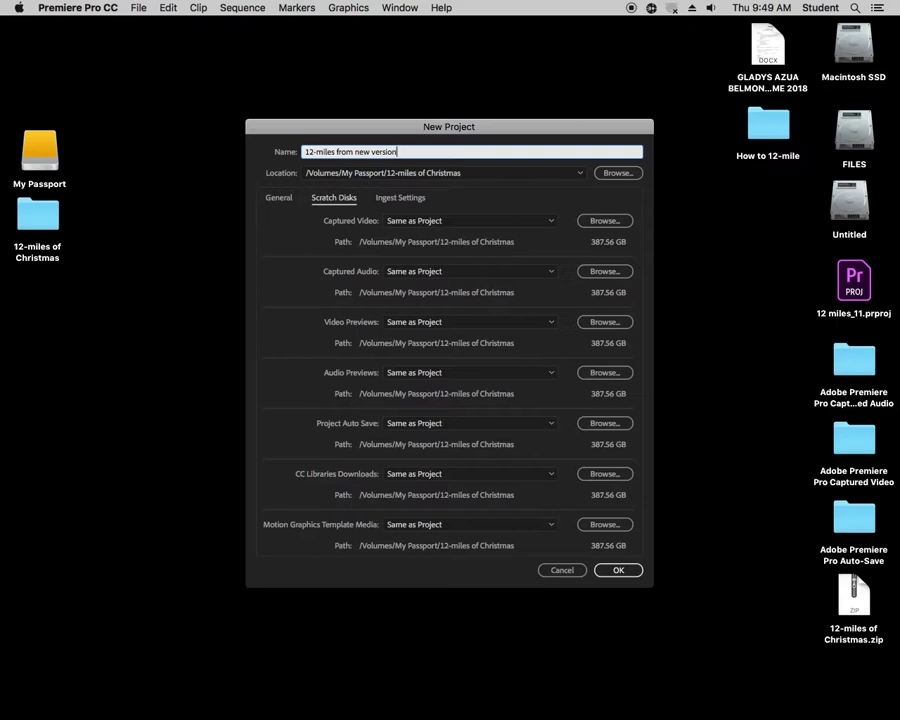
pyautogui.press('Return')
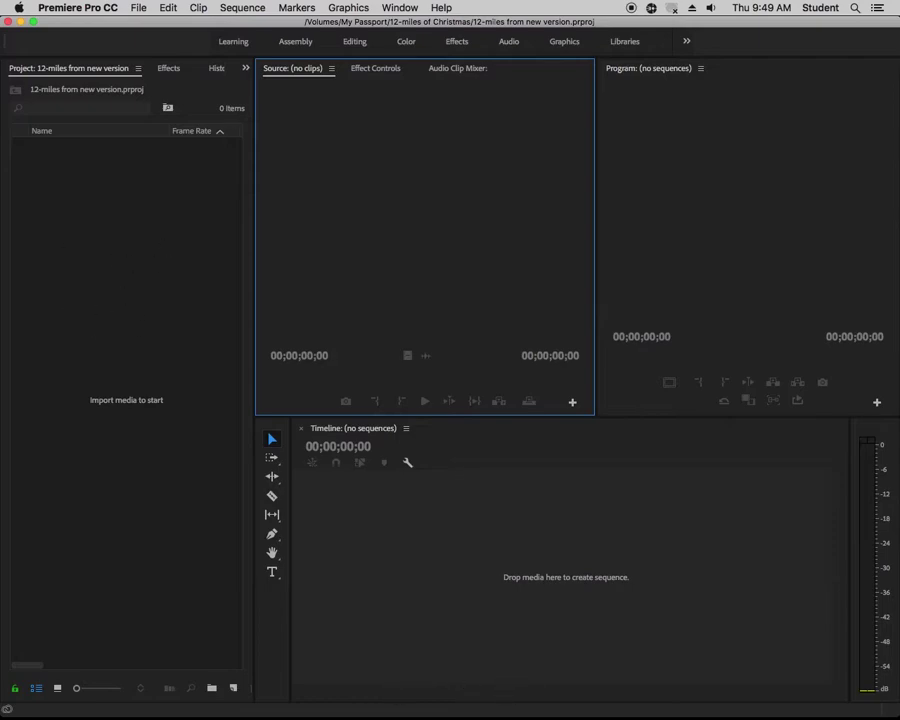
# - Import 12-miles of christmas.xml into the empty project as a 12-miles of christmas bin
pyautogui.doubleClick(126, 403)
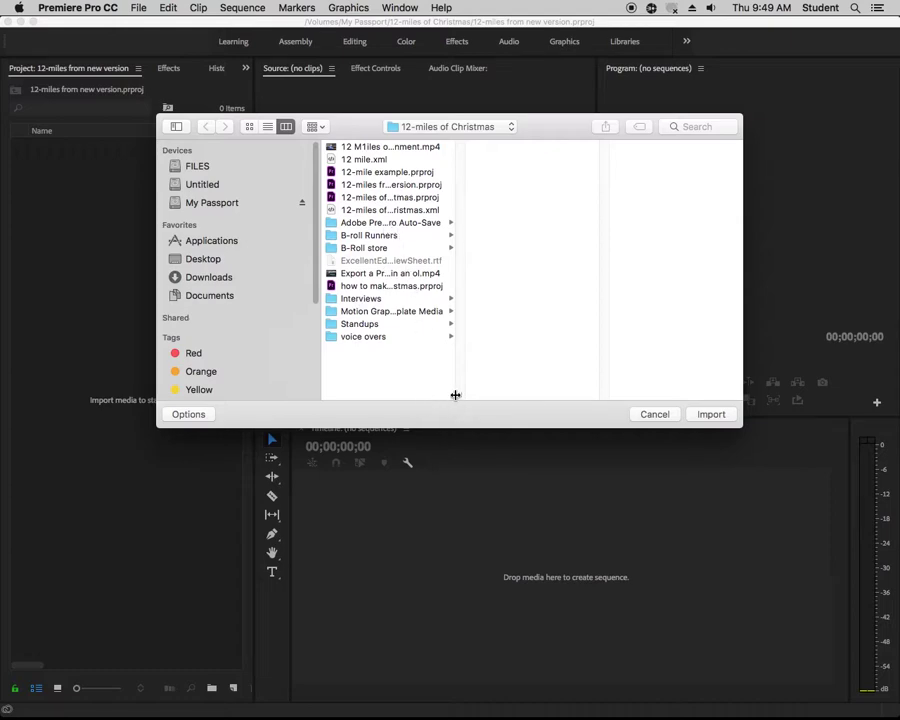
pyautogui.moveTo(455, 395); pyautogui.dragTo(512, 395)
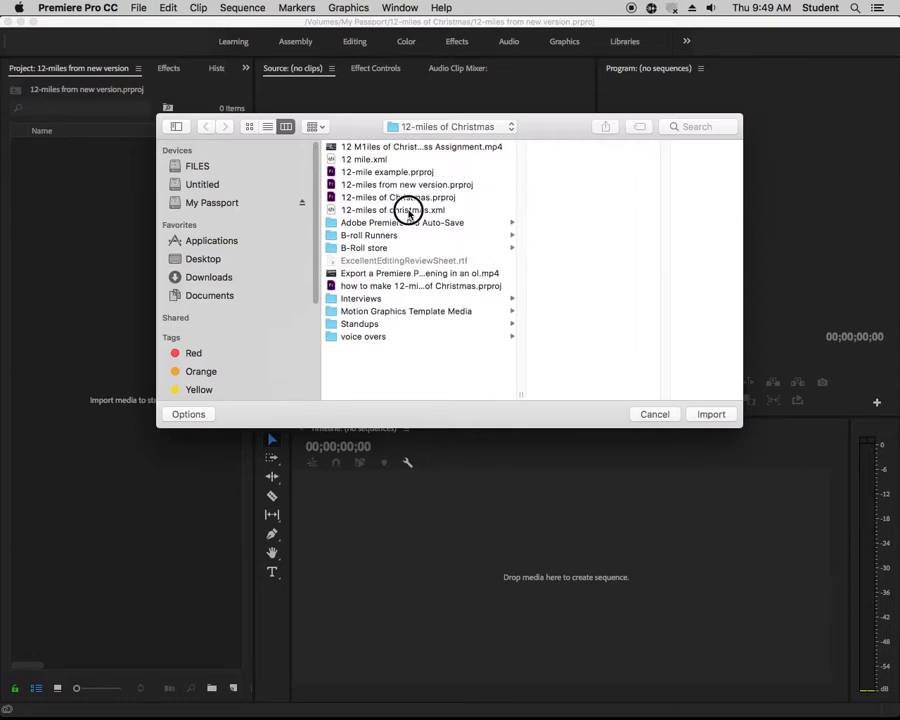
pyautogui.click(408, 210)
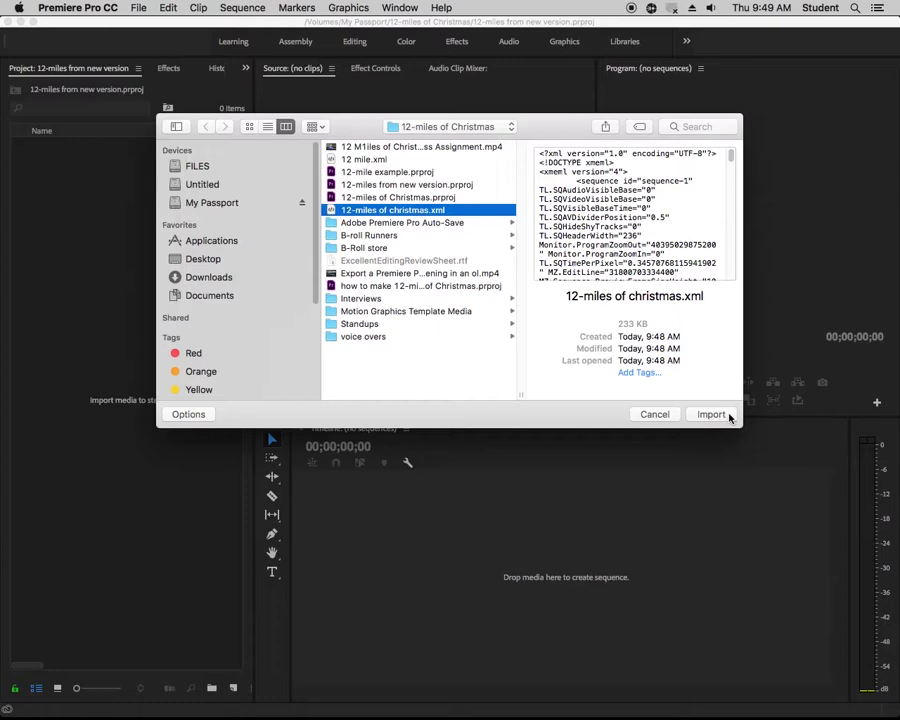
pyautogui.click(711, 414)
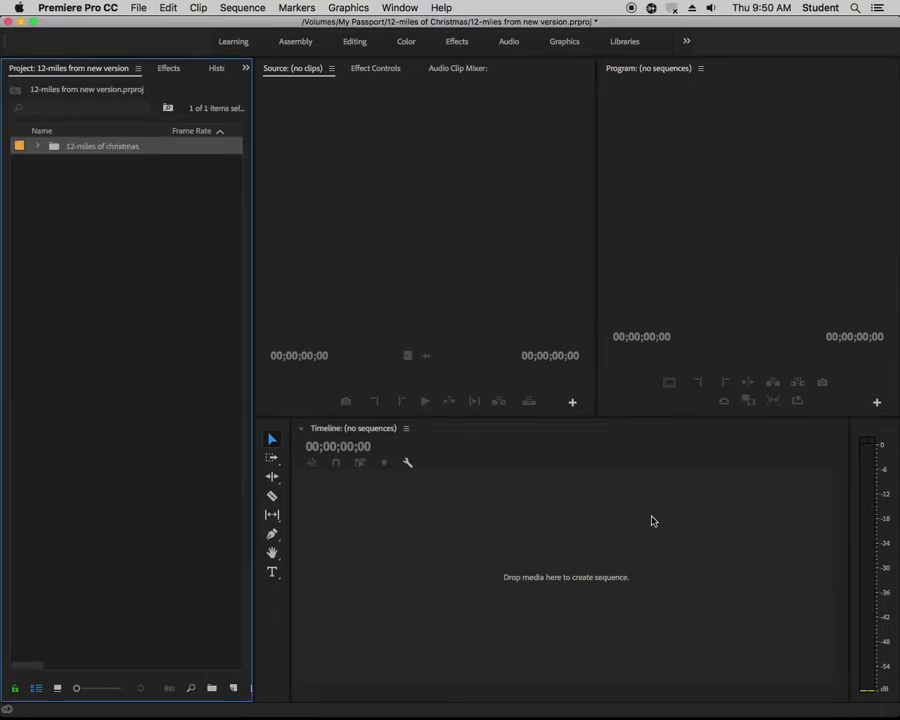
# - Open the 12-miles of christmas sequence from its bin in the timeline, then collapse the bin
pyautogui.click(37, 146)
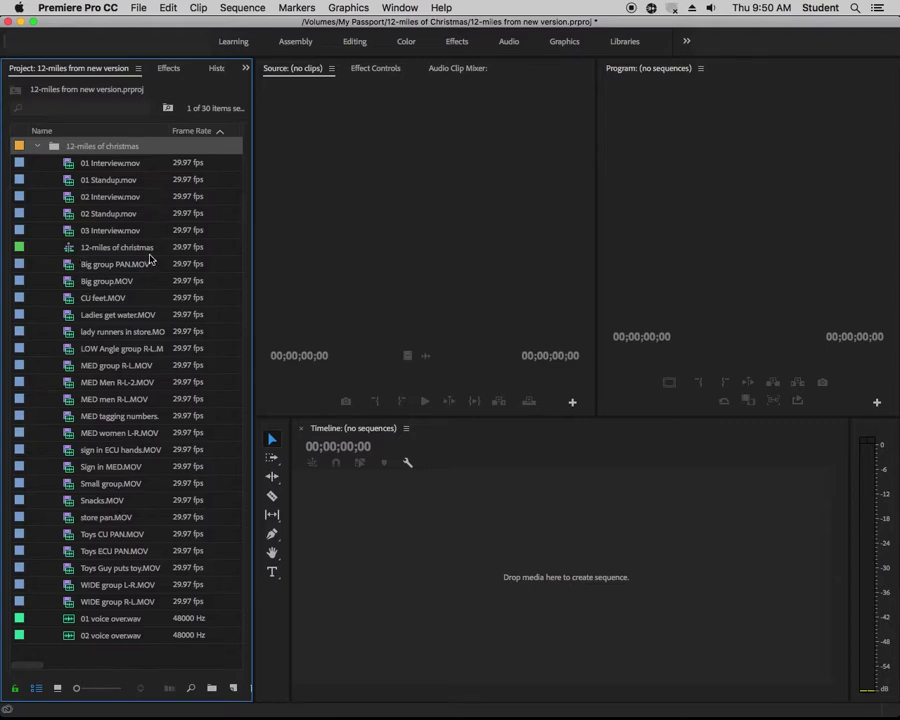
pyautogui.moveTo(69, 253)
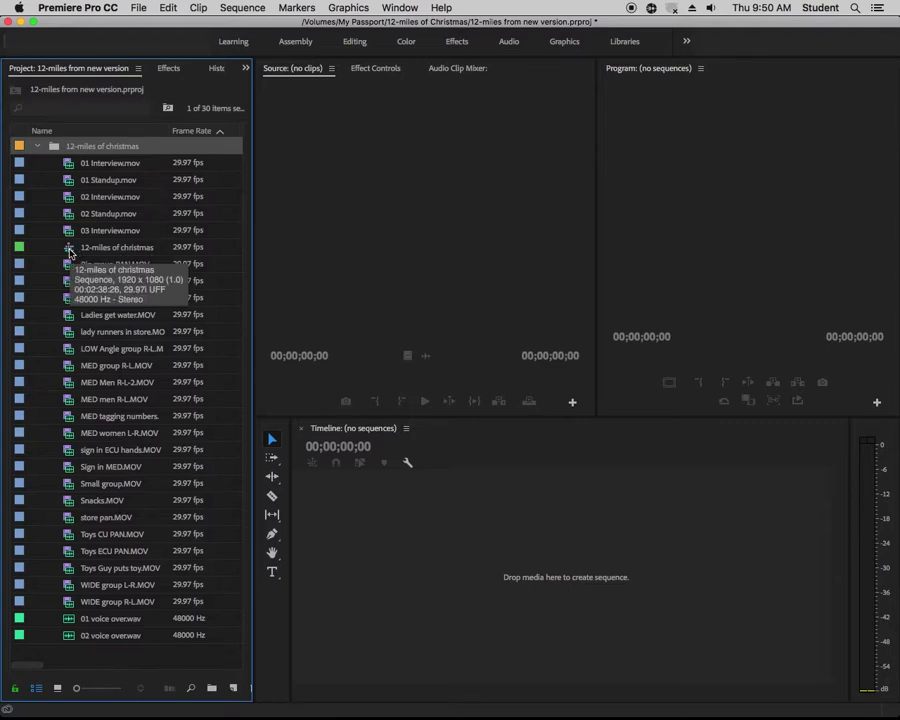
pyautogui.doubleClick(69, 253)
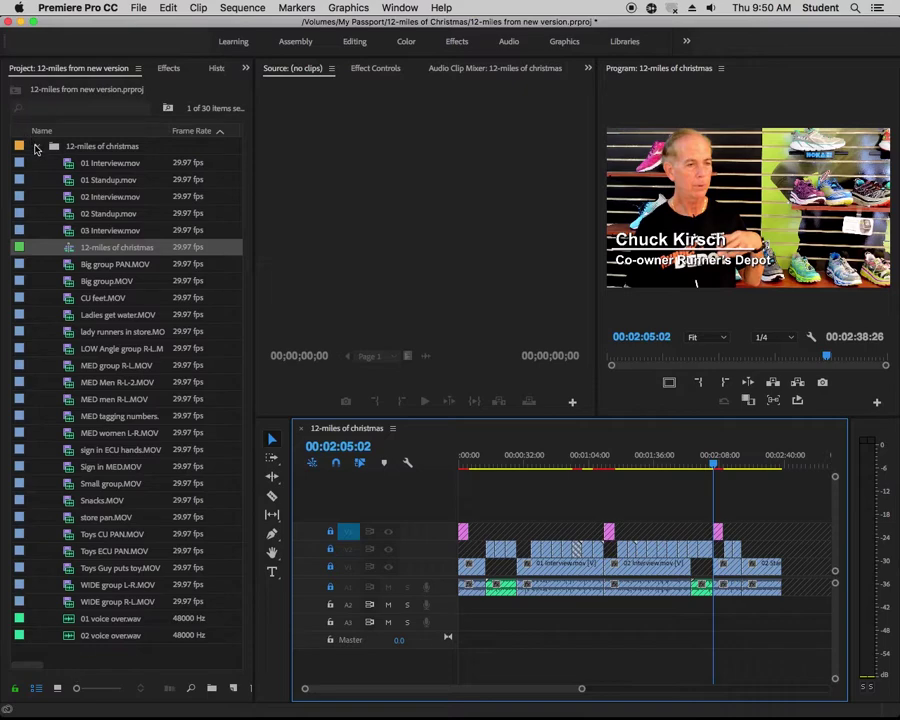
pyautogui.click(36, 146)
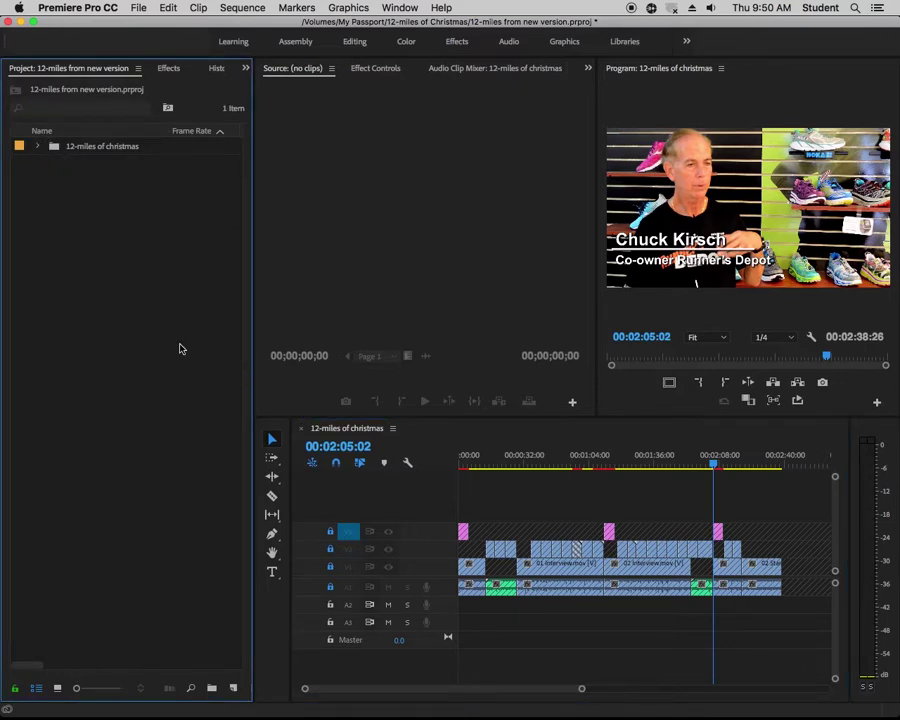
# - Import the voice overs, Standups, Interviews, B-Roll store and B-roll Runners folders as bins
pyautogui.rightClick(74, 219)
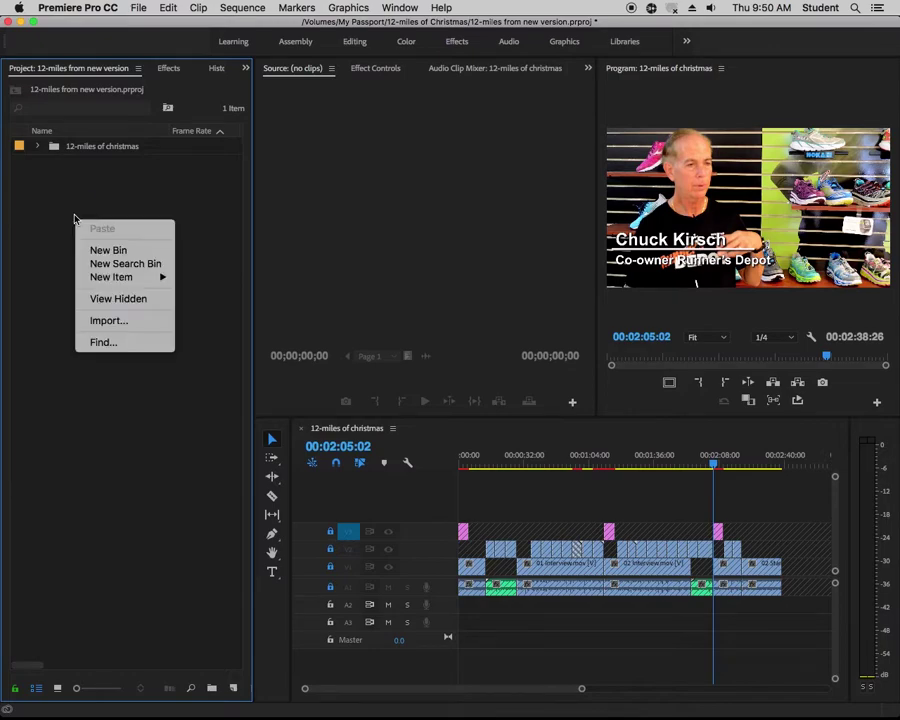
pyautogui.press('Return')
pyautogui.click(348, 338)
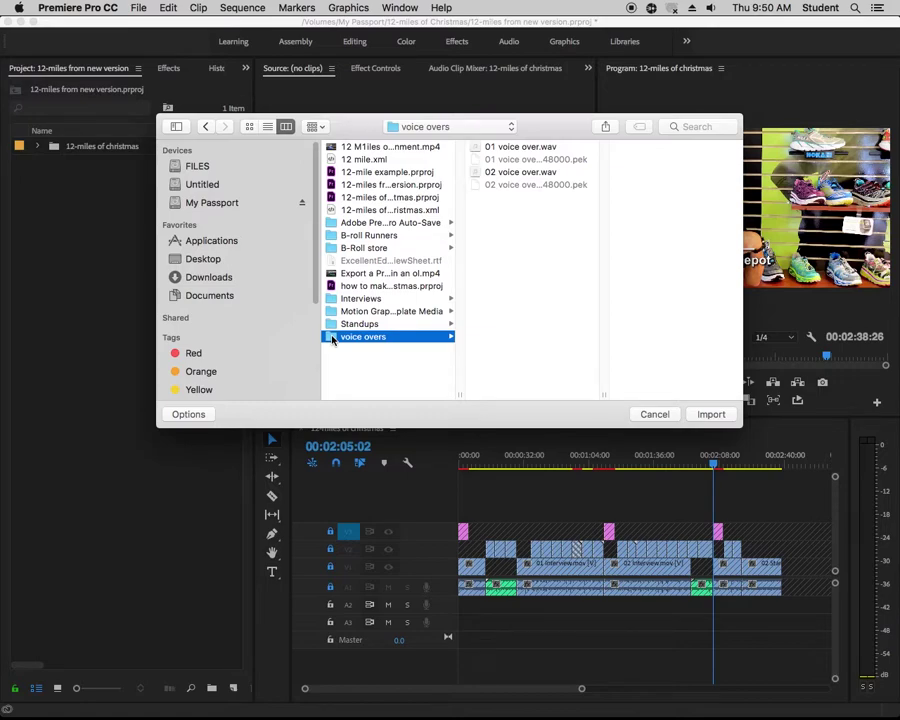
pyautogui.keyDown('shift'); pyautogui.click(333, 324); pyautogui.keyUp('shift')
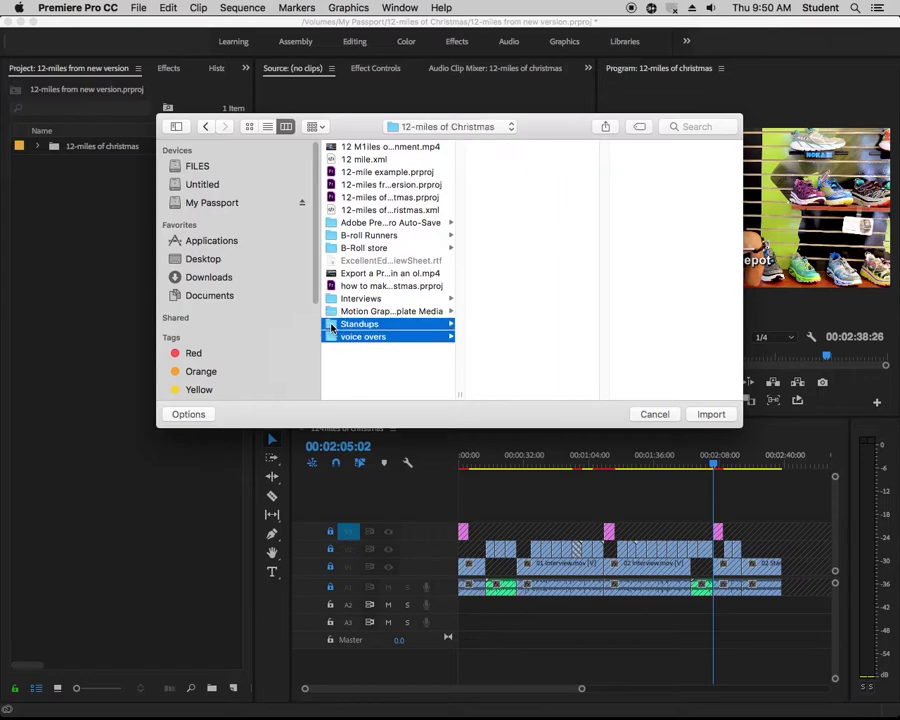
pyautogui.keyDown('super'); pyautogui.click(345, 298); pyautogui.keyUp('super')
pyautogui.keyDown('super'); pyautogui.click(334, 248); pyautogui.keyUp('super')
pyautogui.keyDown('super'); pyautogui.click(334, 236); pyautogui.keyUp('super')
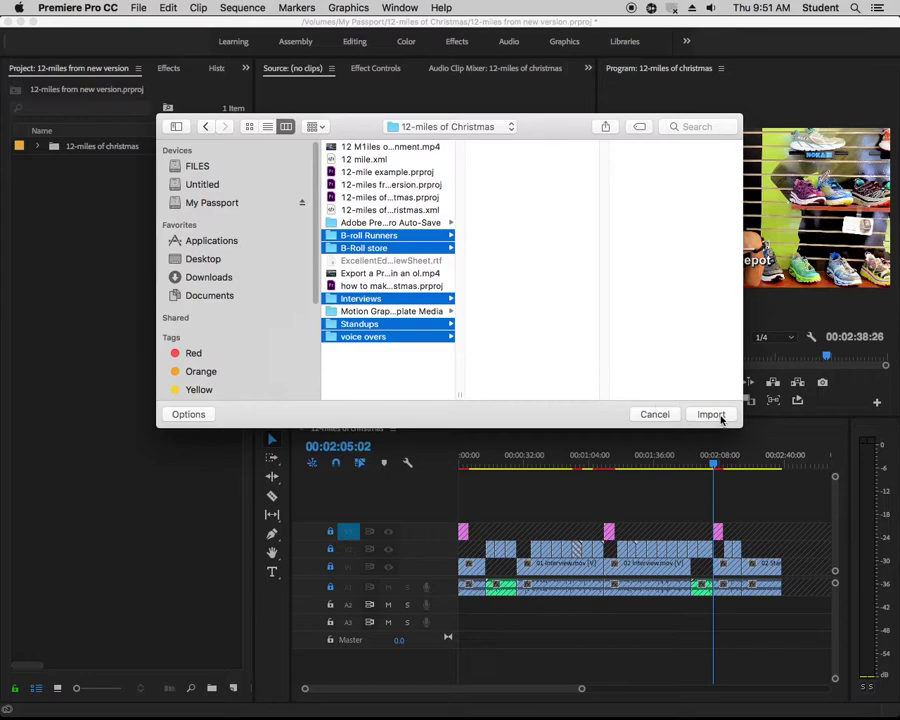
pyautogui.click(711, 414)
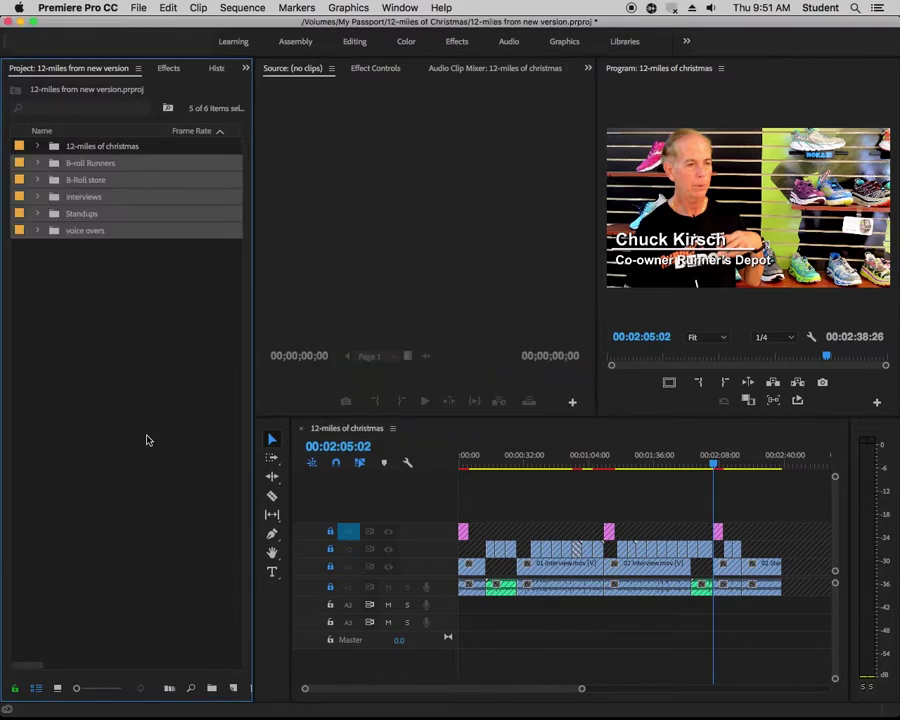
# - Expand the B-roll Runners, B-Roll store, Interviews, Standups and voice overs bins
pyautogui.click(58, 288)
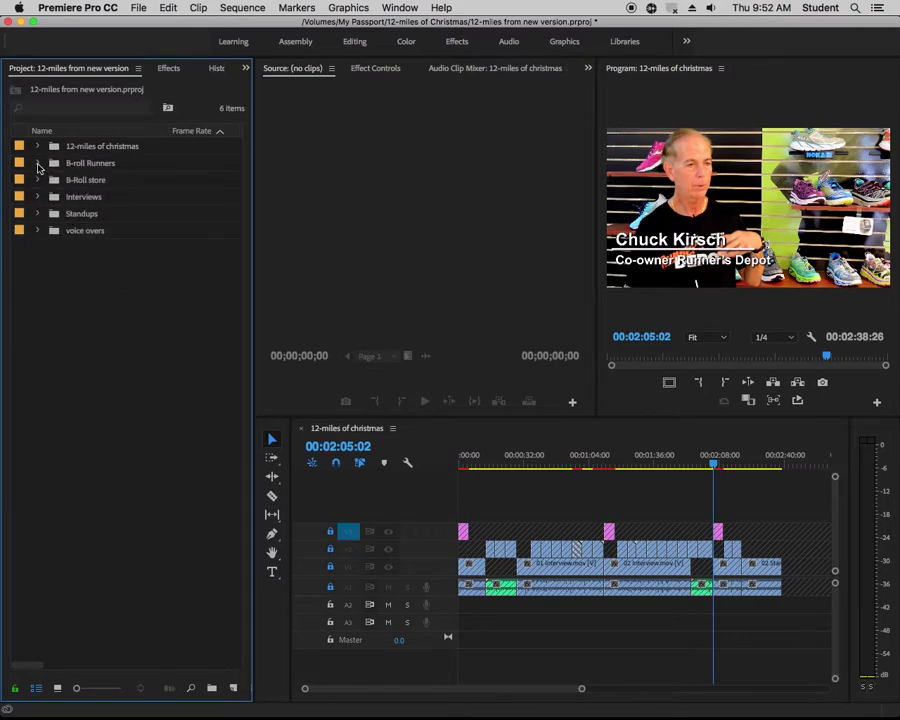
pyautogui.click(37, 164)
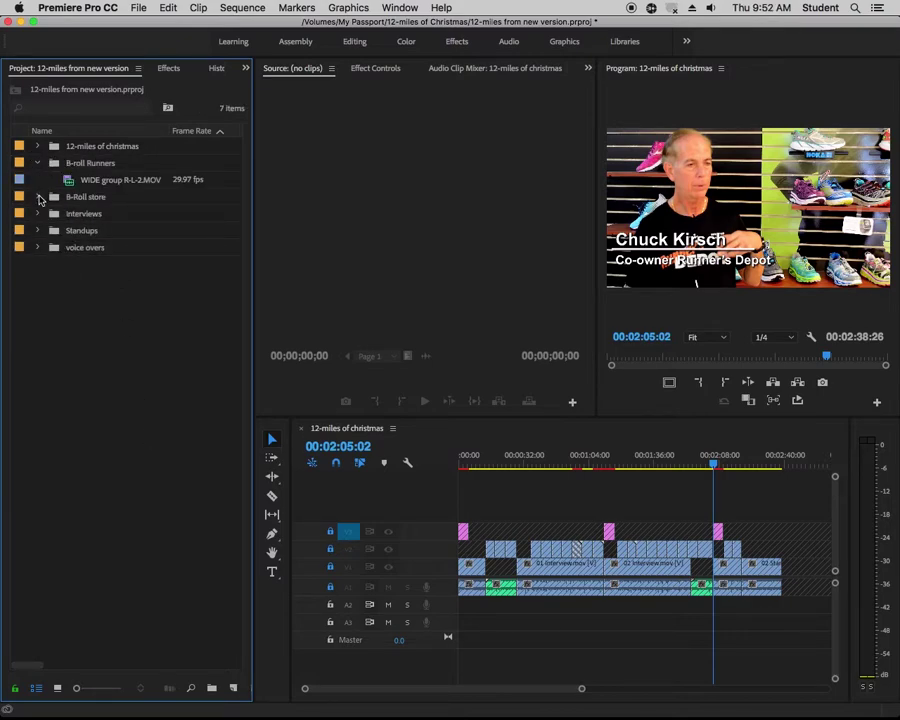
pyautogui.click(37, 197)
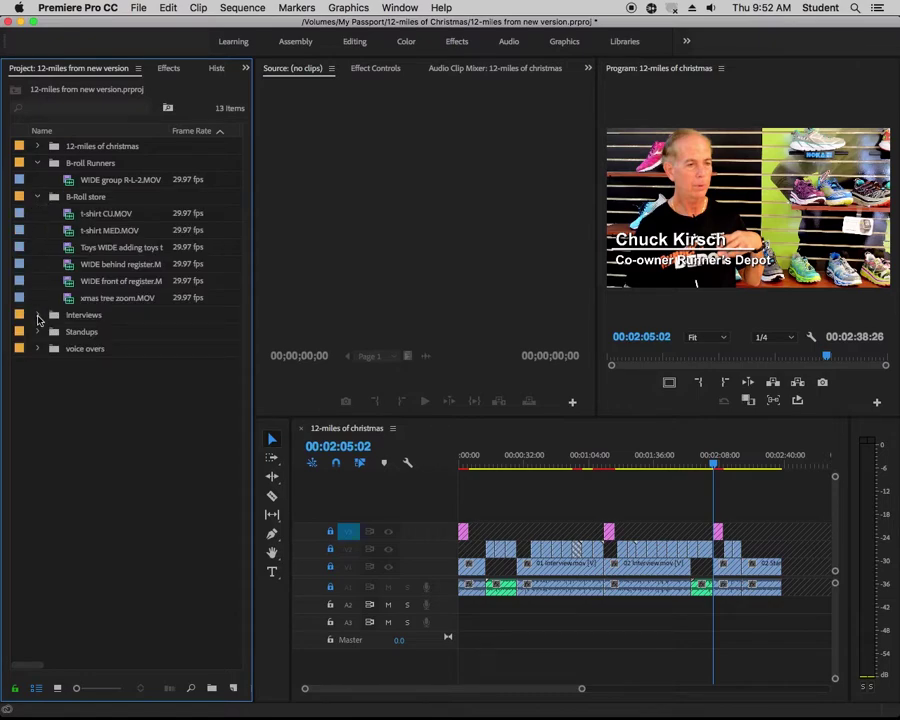
pyautogui.click(37, 315)
pyautogui.click(37, 332)
pyautogui.click(38, 349)
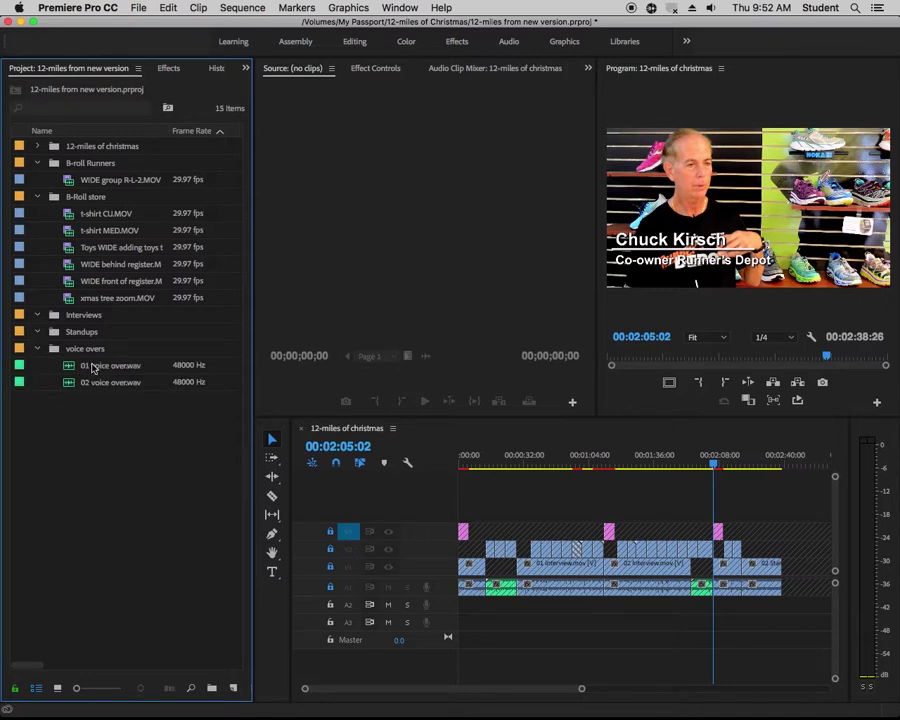
# - Expand the 12-miles of christmas bin to review it, then collapse it again
pyautogui.click(37, 146)
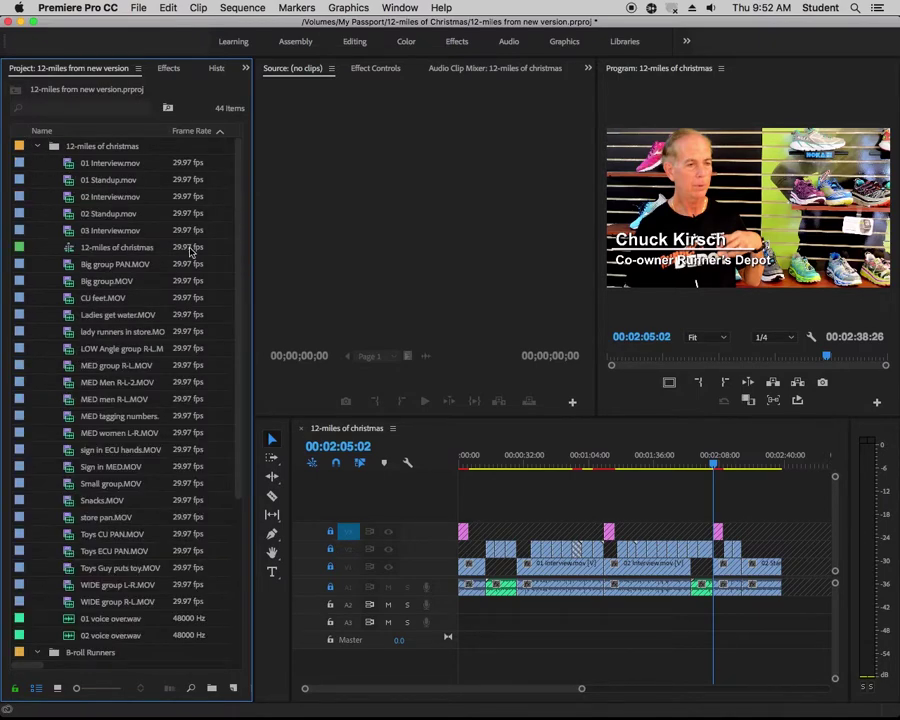
pyautogui.moveTo(243, 257); pyautogui.dragTo(250, 364)
pyautogui.scroll(5, 221, 207)
pyautogui.click(38, 147)
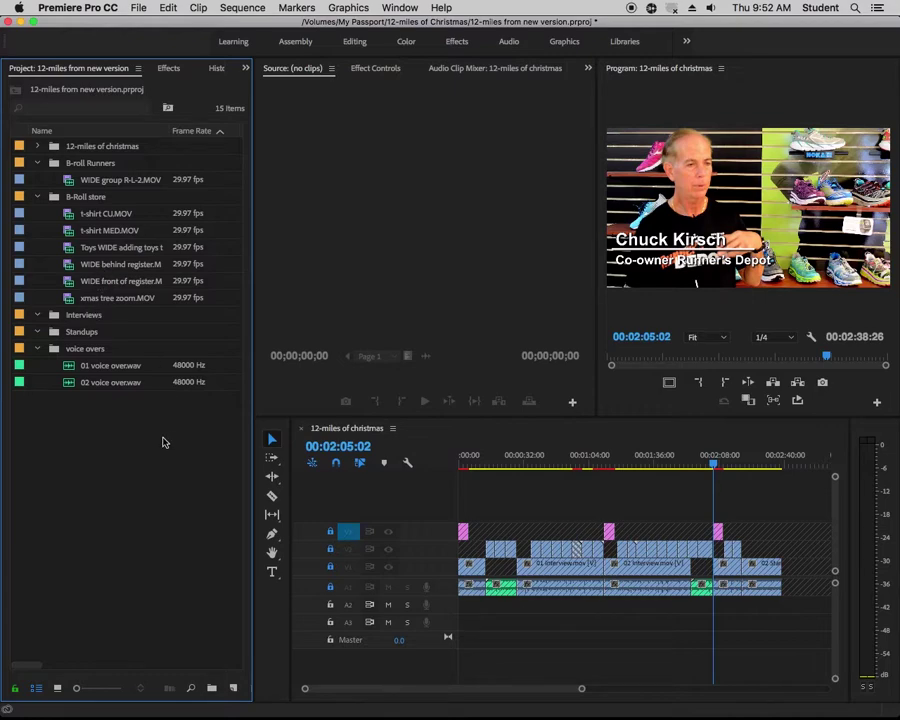
pyautogui.click(37, 147)
pyautogui.click(37, 147)
# - Save the project as '12-miles of Christmas.V2.prproj' in the 12-miles of Christmas folder
pyautogui.click(136, 8)
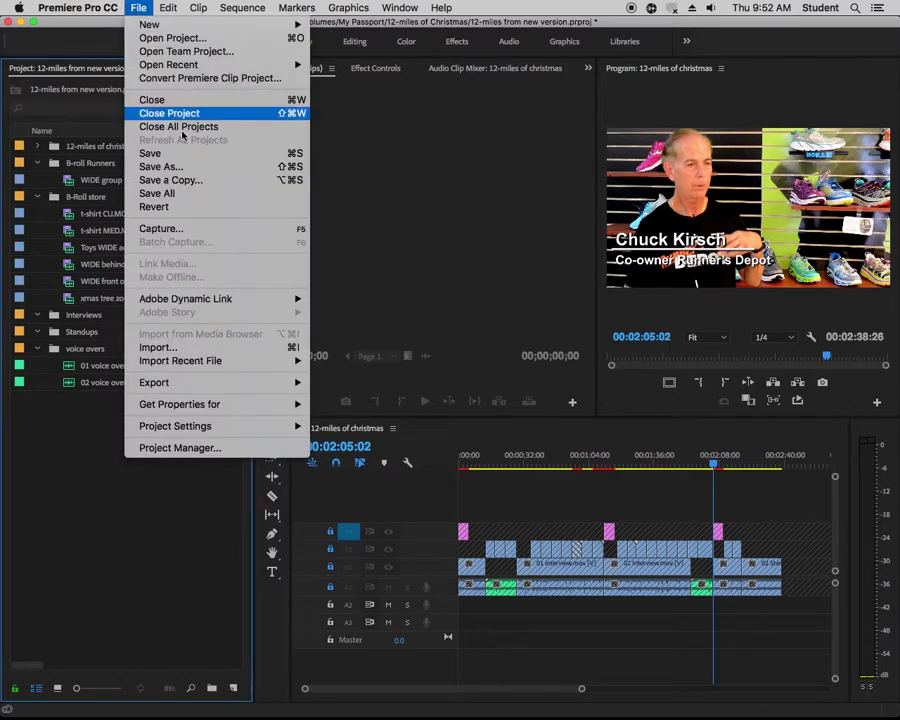
pyautogui.click(186, 167)
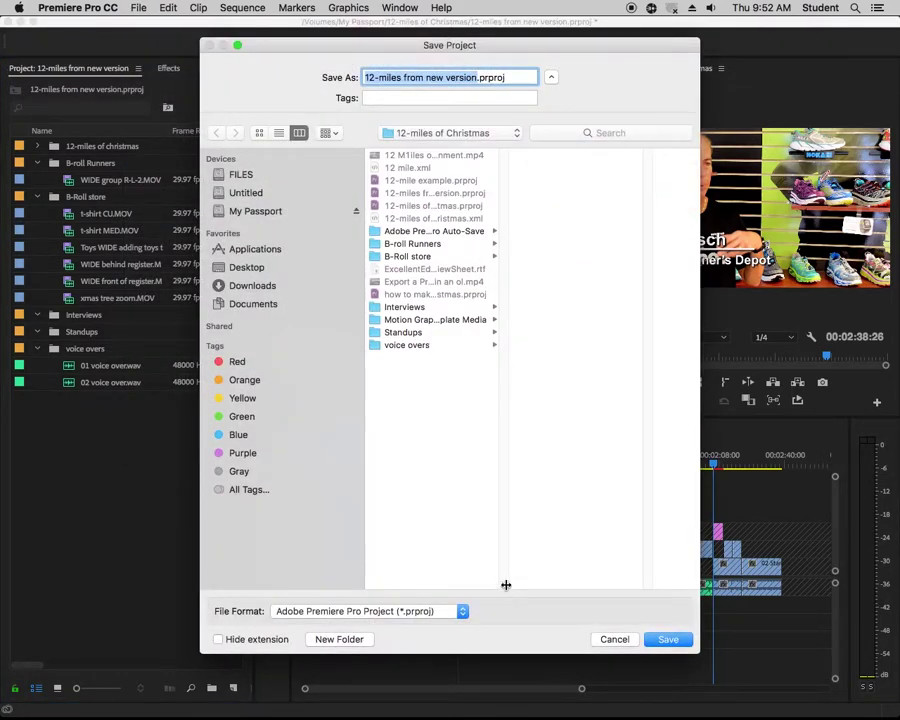
pyautogui.moveTo(505, 583); pyautogui.dragTo(588, 581)
pyautogui.click(480, 203)
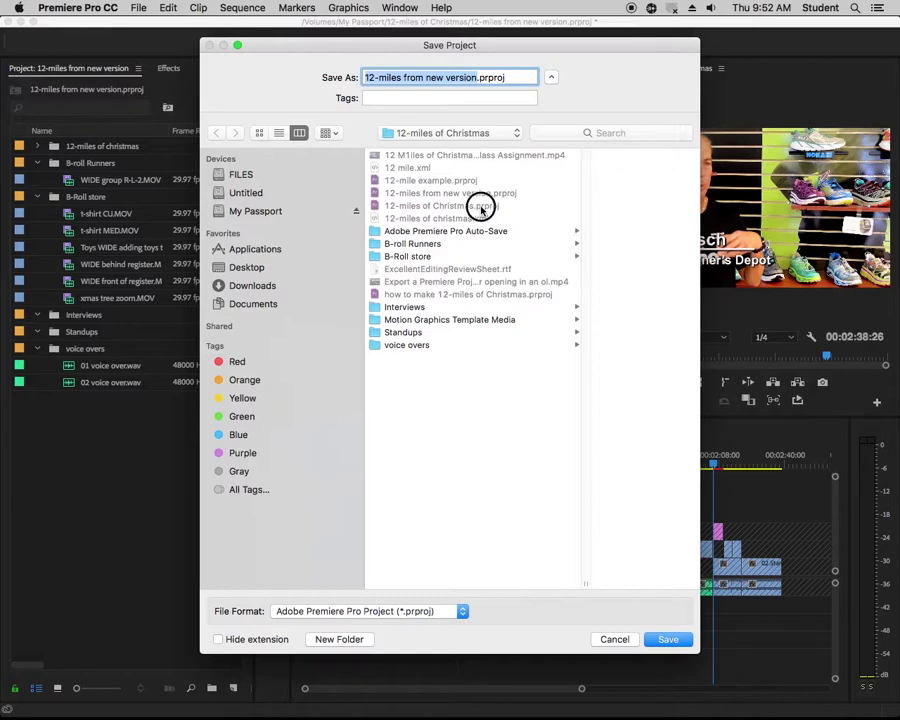
pyautogui.click(458, 77)
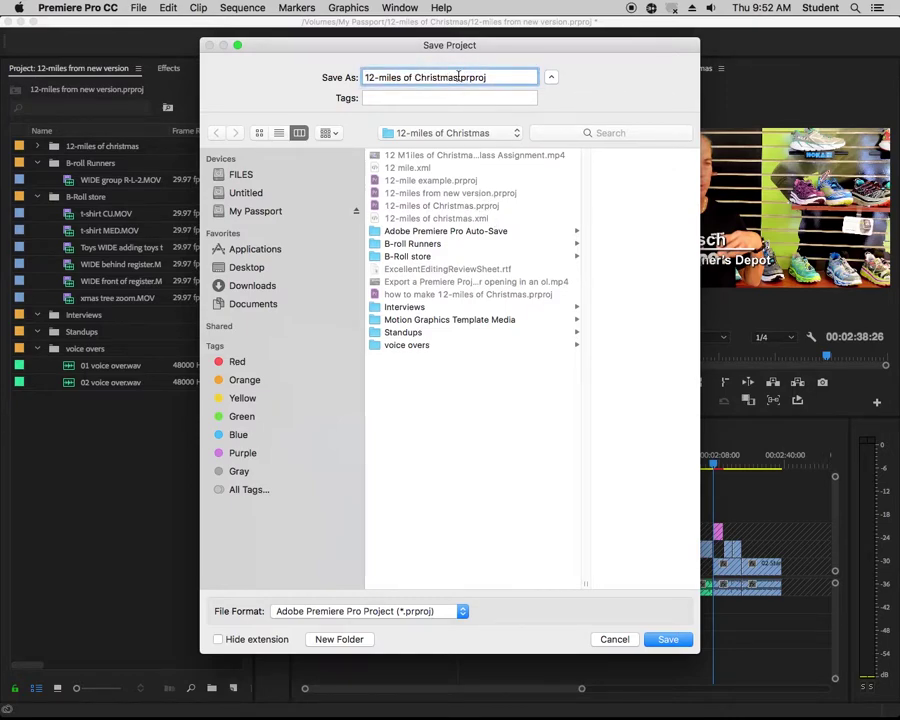
pyautogui.write('.V2')
pyautogui.press('Return')
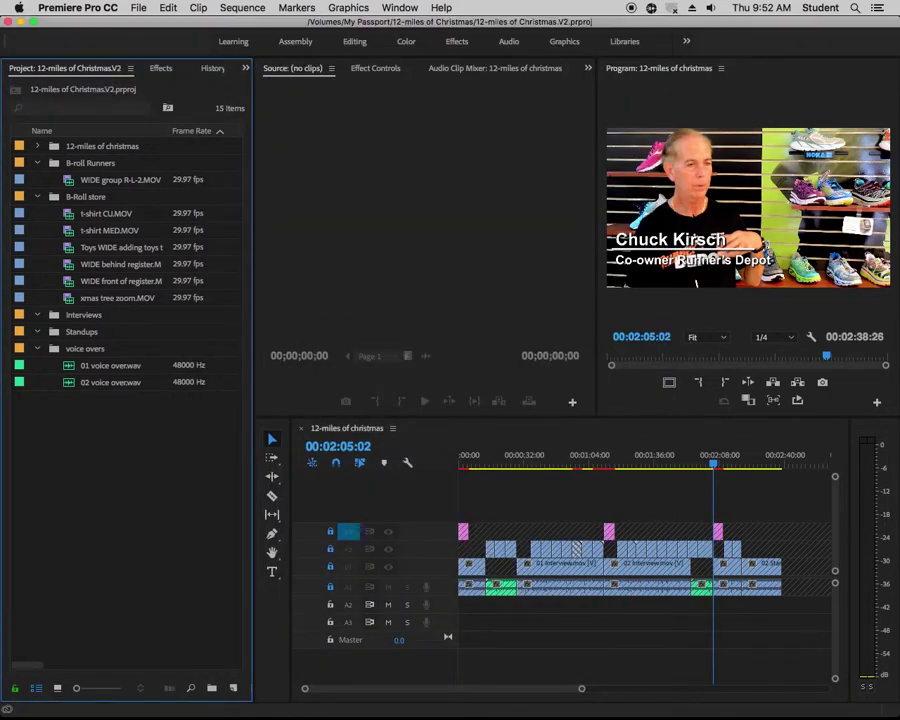